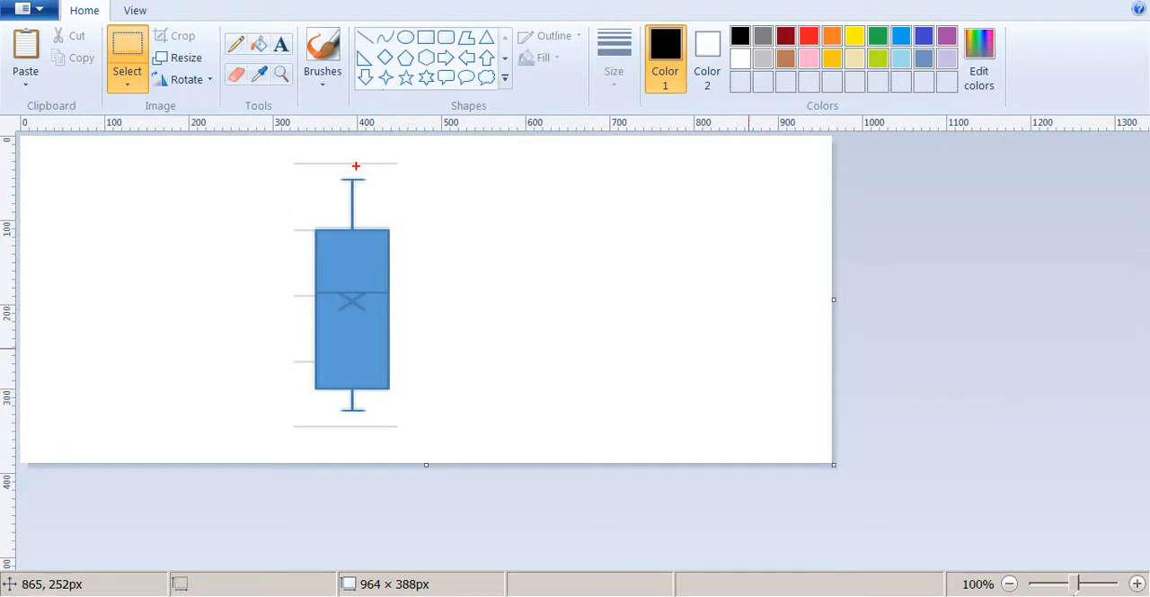
Mark the sample box plot in red, circling its whiskers and pointing out the box edges, median line and mean marker.
mouse_move(356, 166)
left_mouse_down()
mouse_move(332, 177)
mouse_move(356, 163)
left_mouse_up()
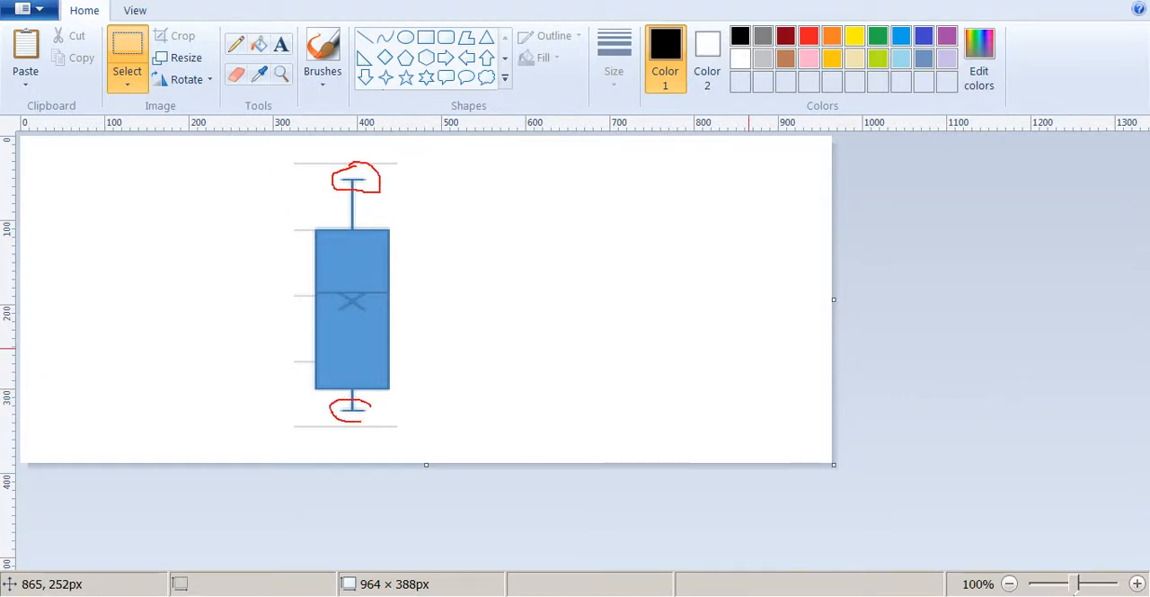
left_click_drag(361, 420, 371, 407)
mouse_move(403, 292)
left_mouse_down()
mouse_move(370, 305)
mouse_move(414, 307)
left_mouse_up()
left_click_drag(400, 230, 458, 233)
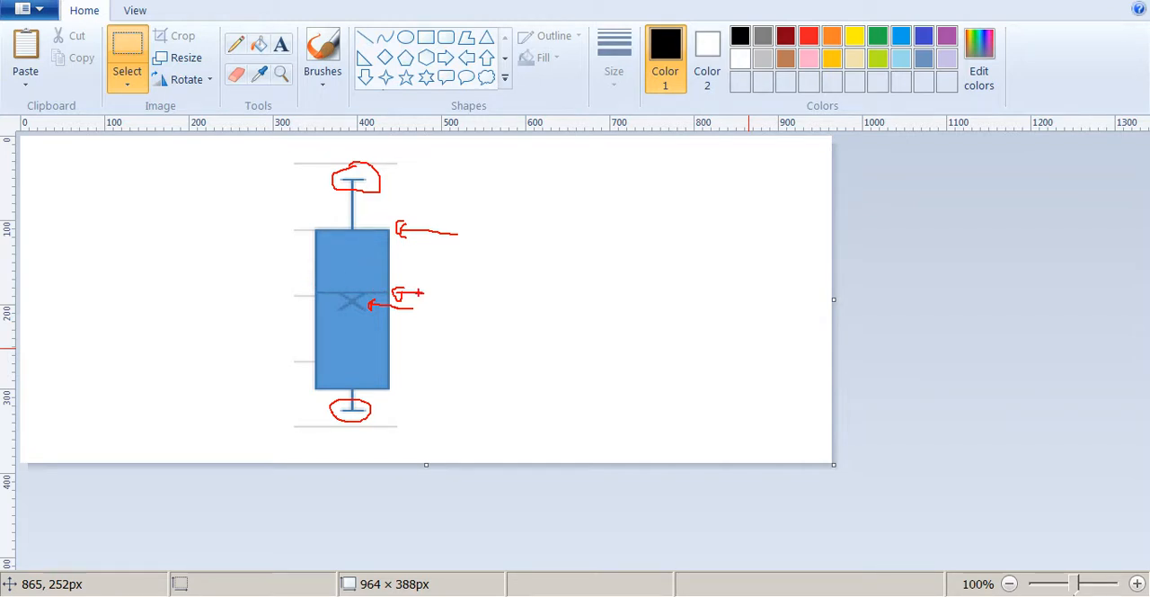
mouse_move(400, 384)
left_mouse_down()
mouse_move(436, 384)
mouse_move(403, 401)
left_mouse_up()
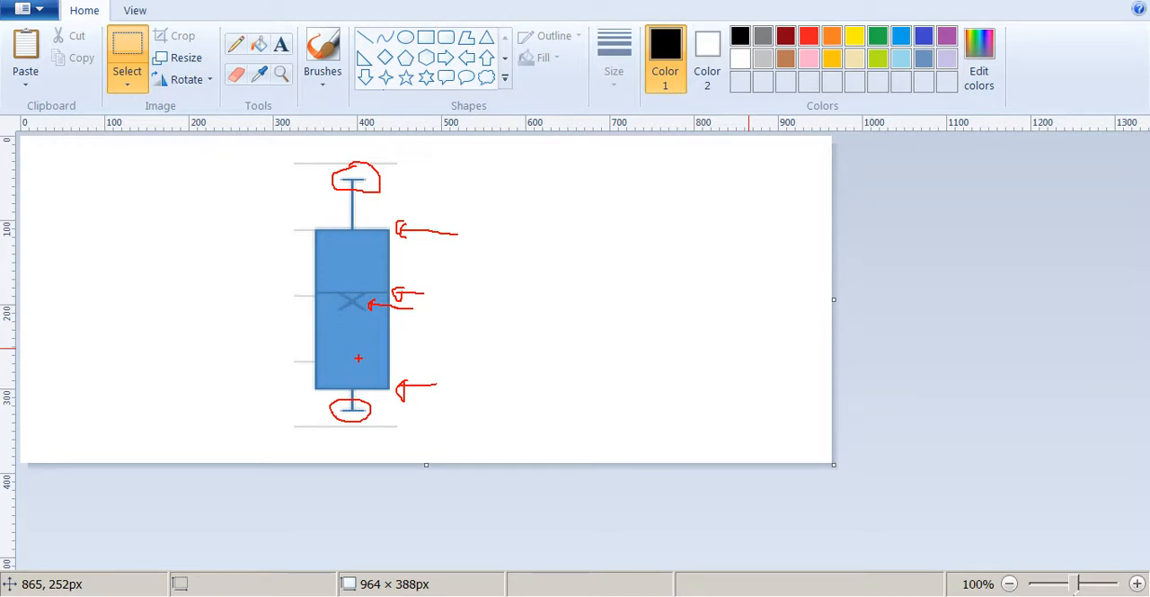
mouse_move(318, 167)
left_mouse_down()
mouse_move(302, 215)
mouse_move(415, 195)
mouse_move(285, 149)
mouse_move(288, 170)
left_mouse_up()
left_click_drag(352, 388, 383, 400)
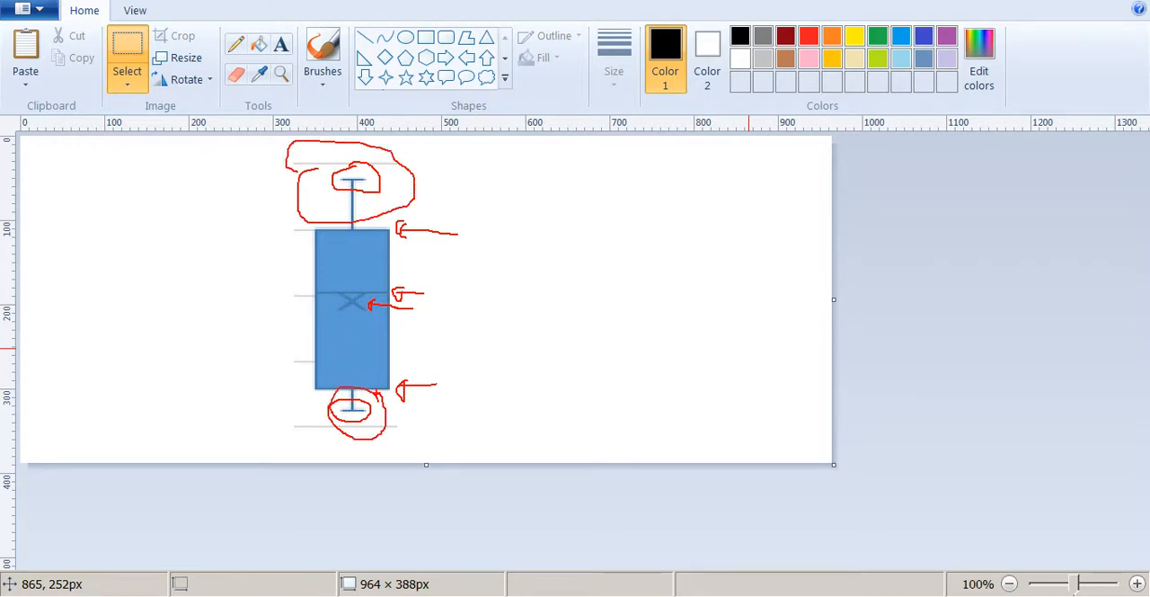
mouse_move(271, 227)
left_mouse_down()
mouse_move(259, 329)
mouse_move(279, 377)
left_mouse_up()
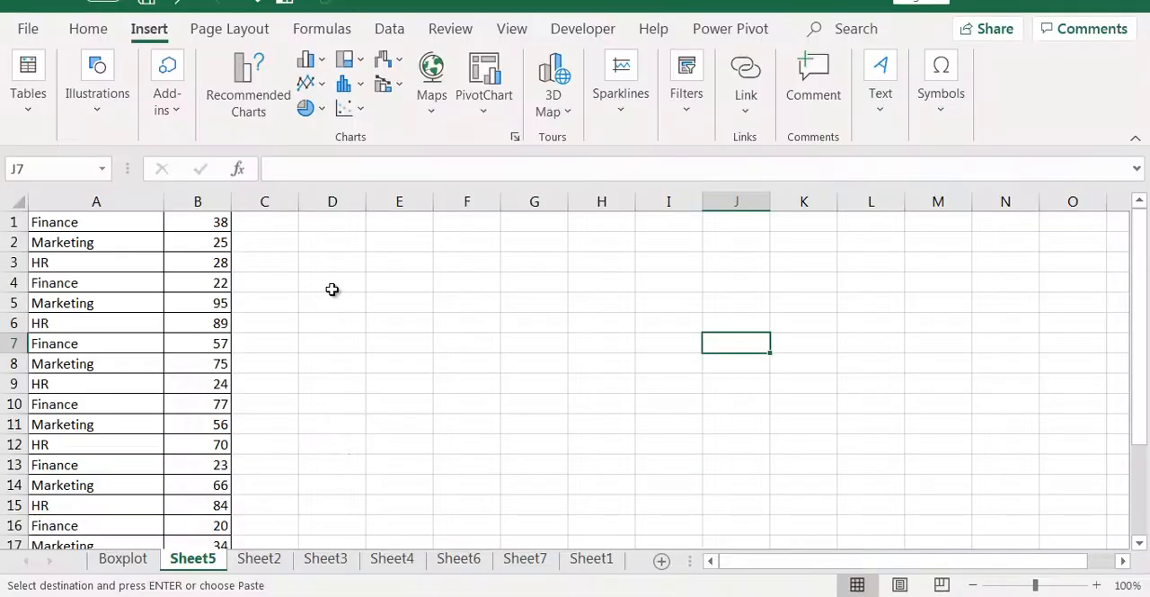
left_click(108, 225)
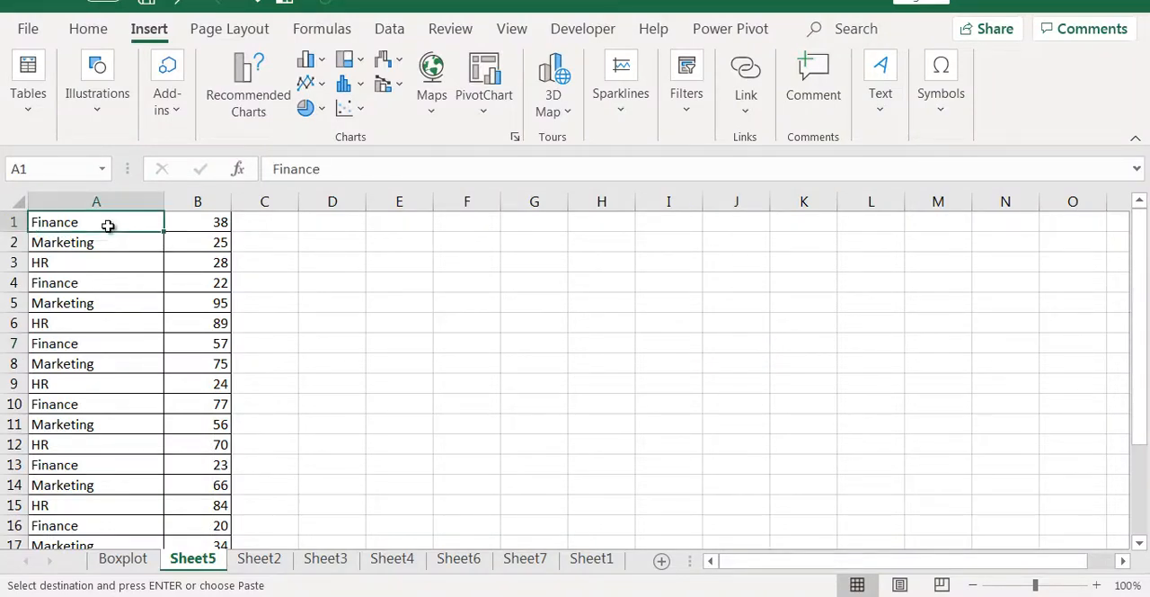
left_click(101, 250)
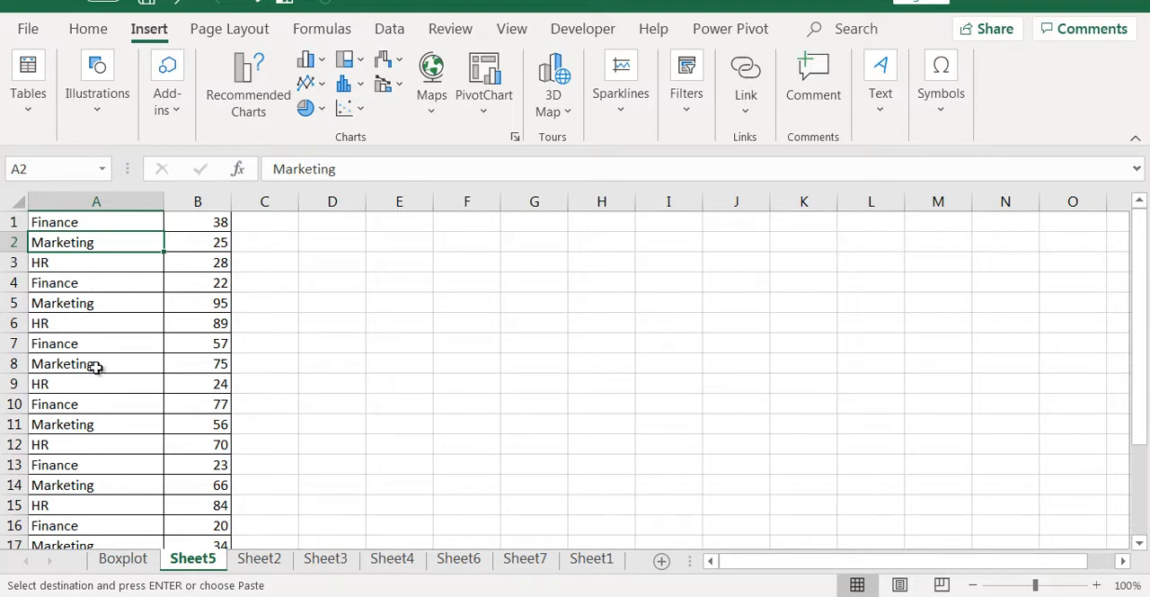
left_click(398, 322)
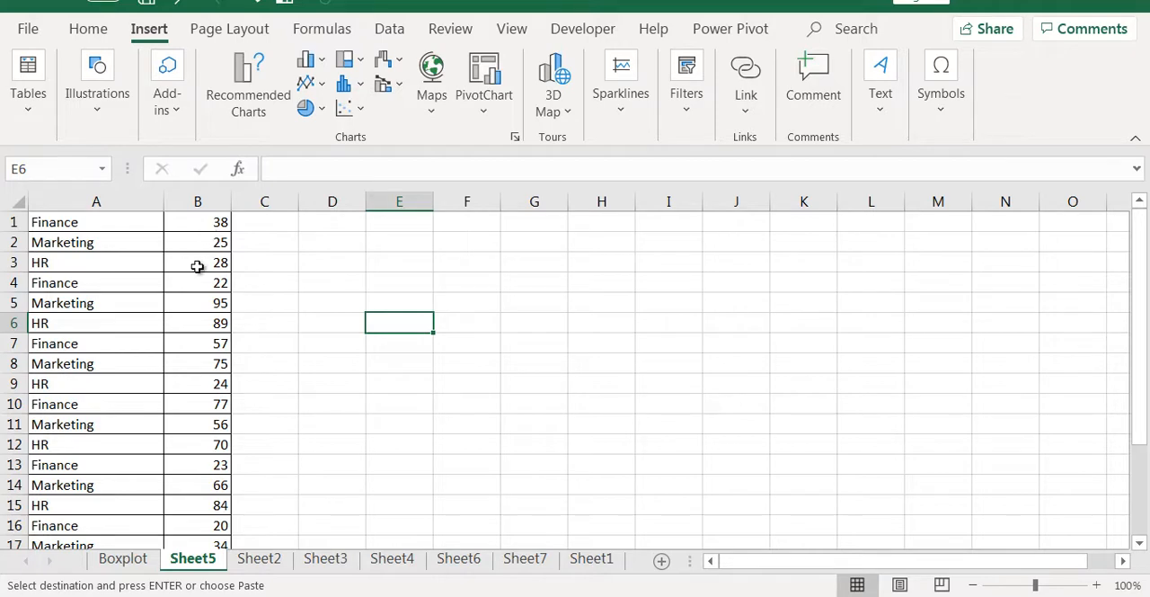
Insert a Box and Whisker chart from the department names and values in A1:B22 on Sheet5.
left_click(134, 237)
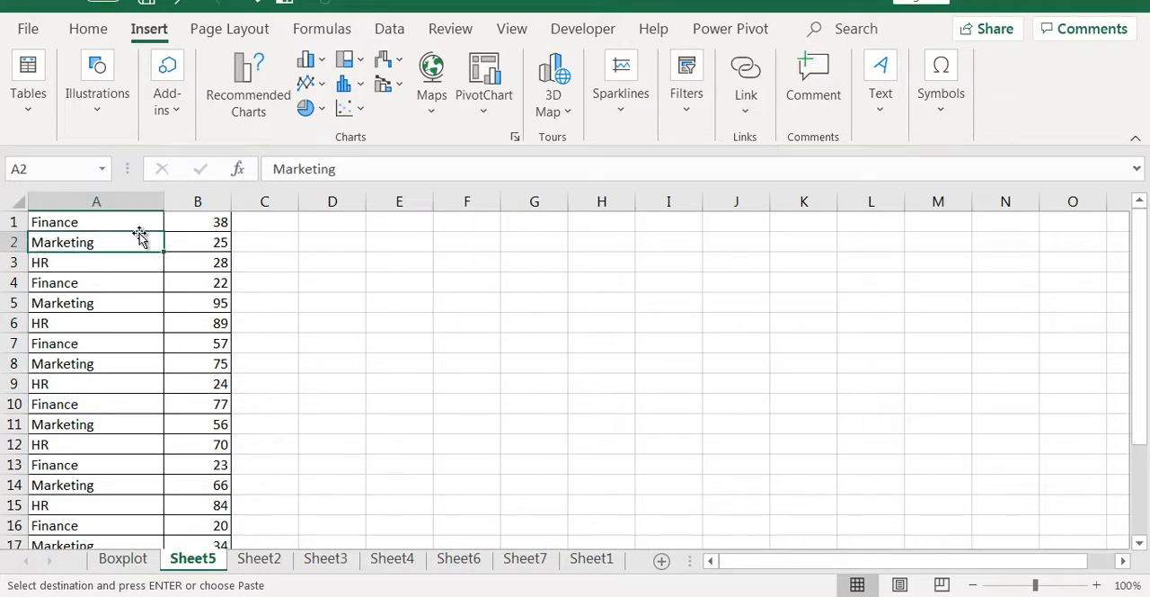
key("Up")
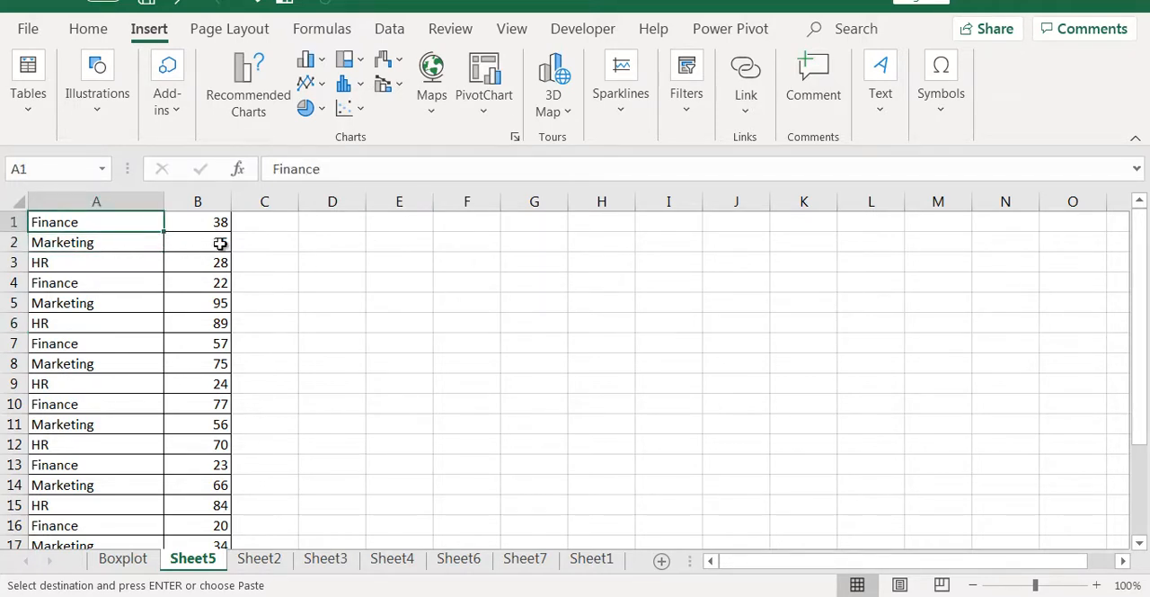
key("shift+Right")
key("ctrl+shift+Down")
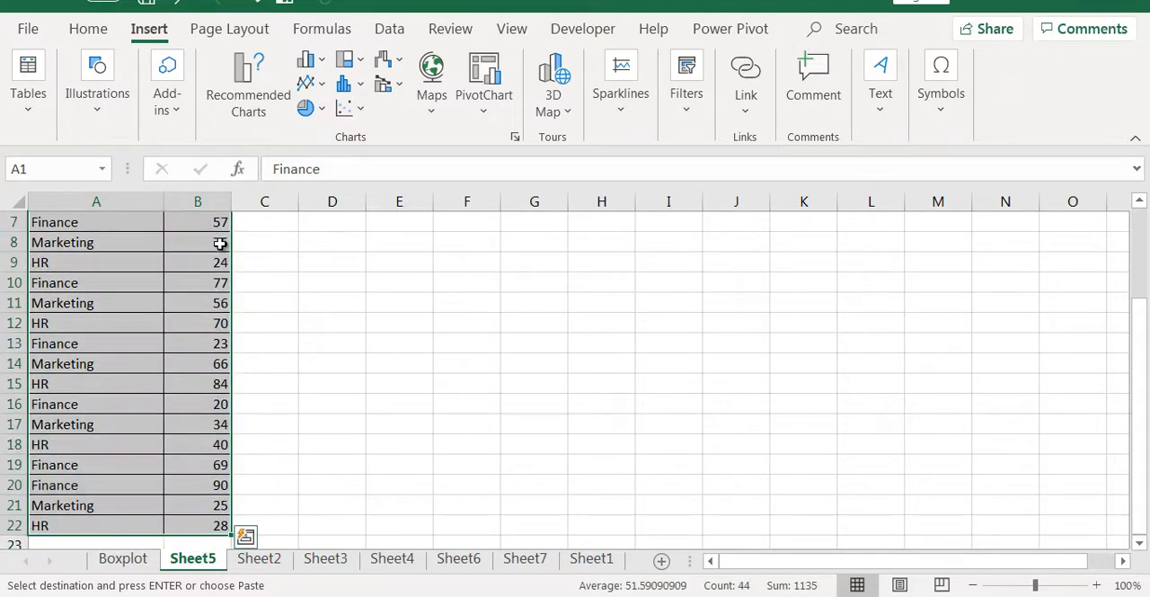
scroll(220, 242, "up", 2)
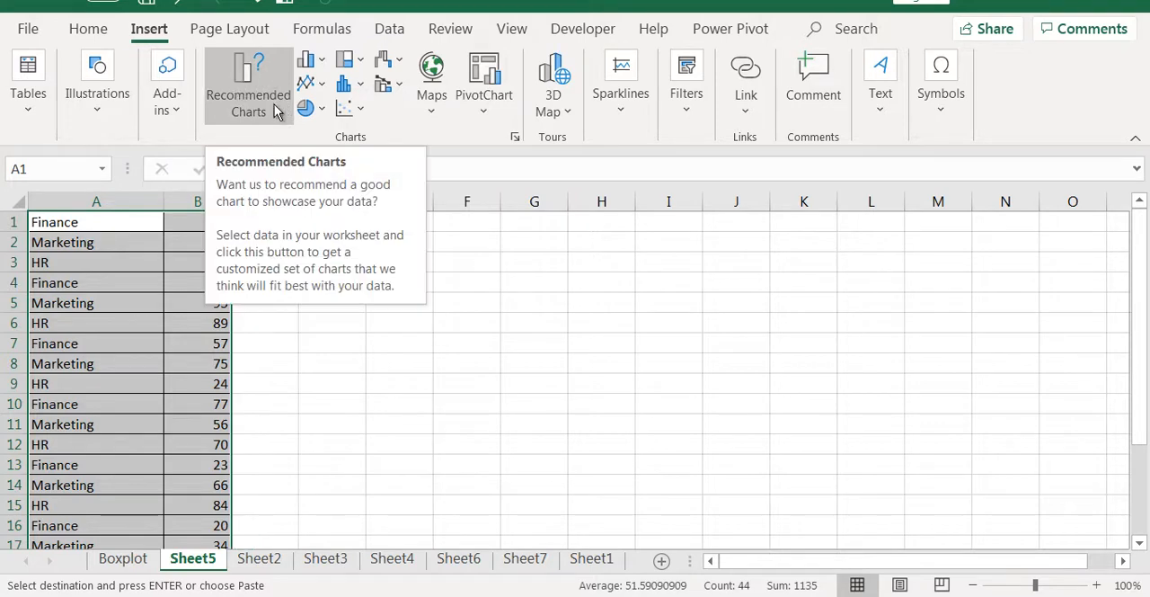
left_click(361, 90)
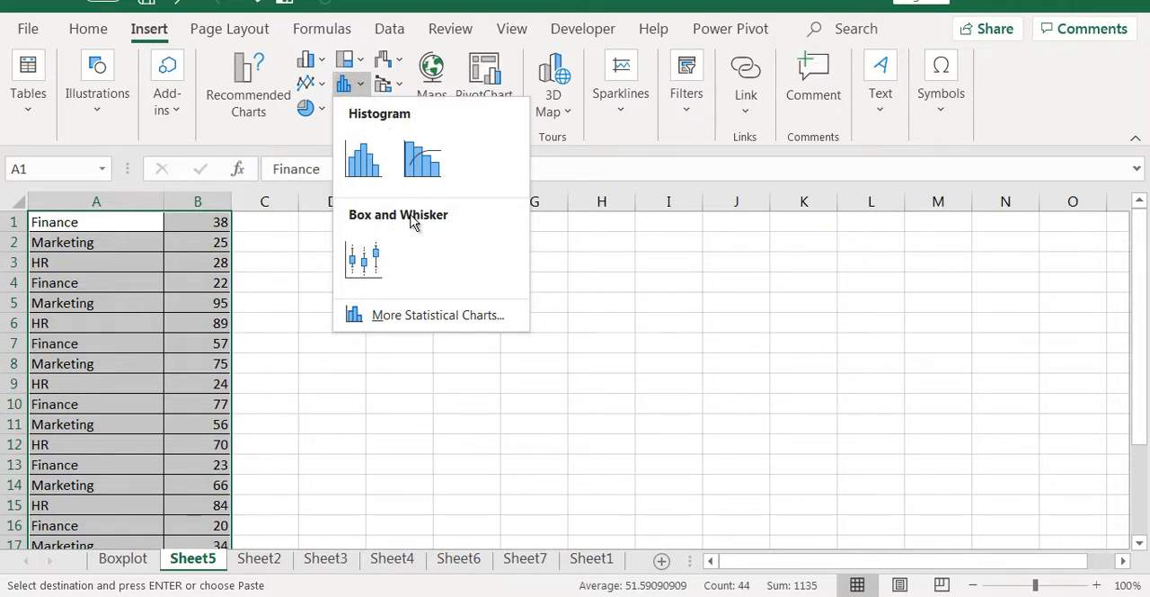
left_click(363, 262)
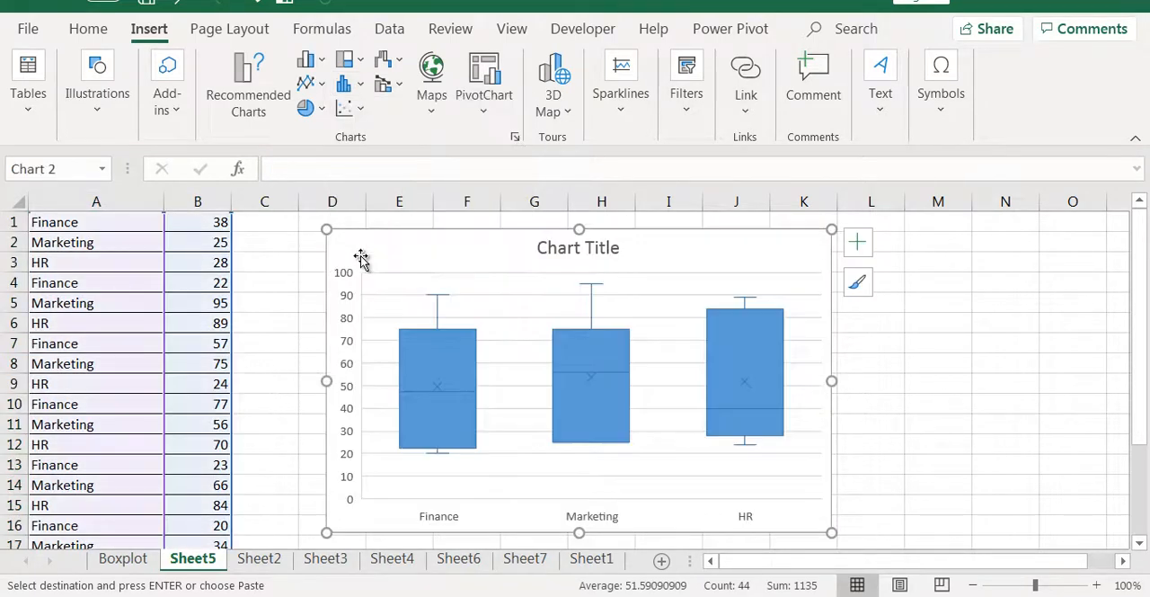
left_click(885, 311)
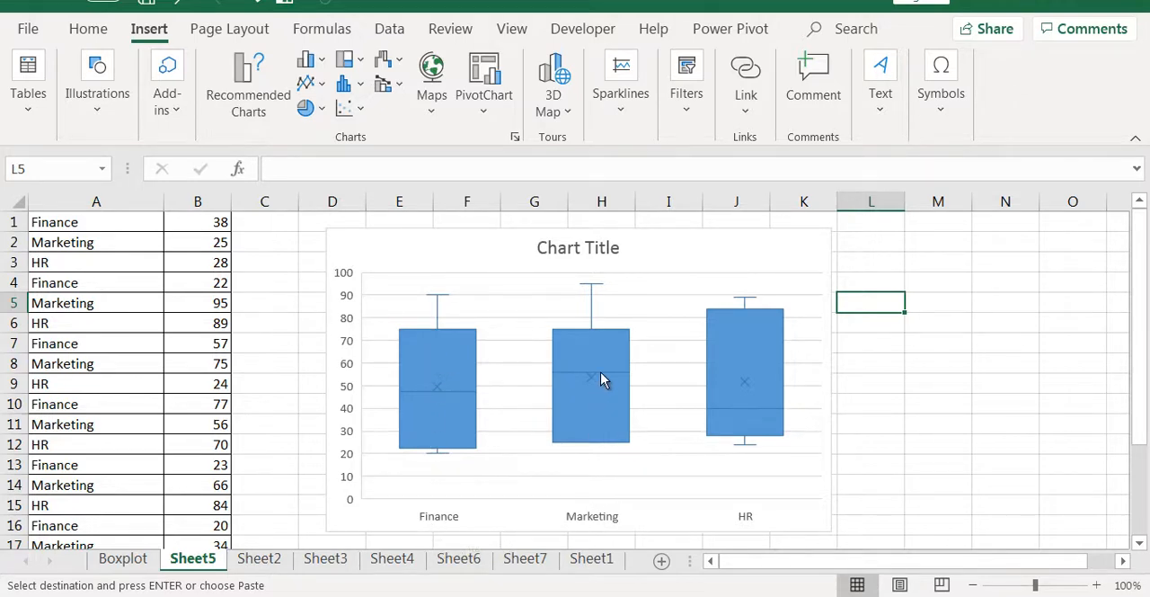
Point out the upper whisker of the Marketing box with a temporary red mark.
mouse_move(749, 381)
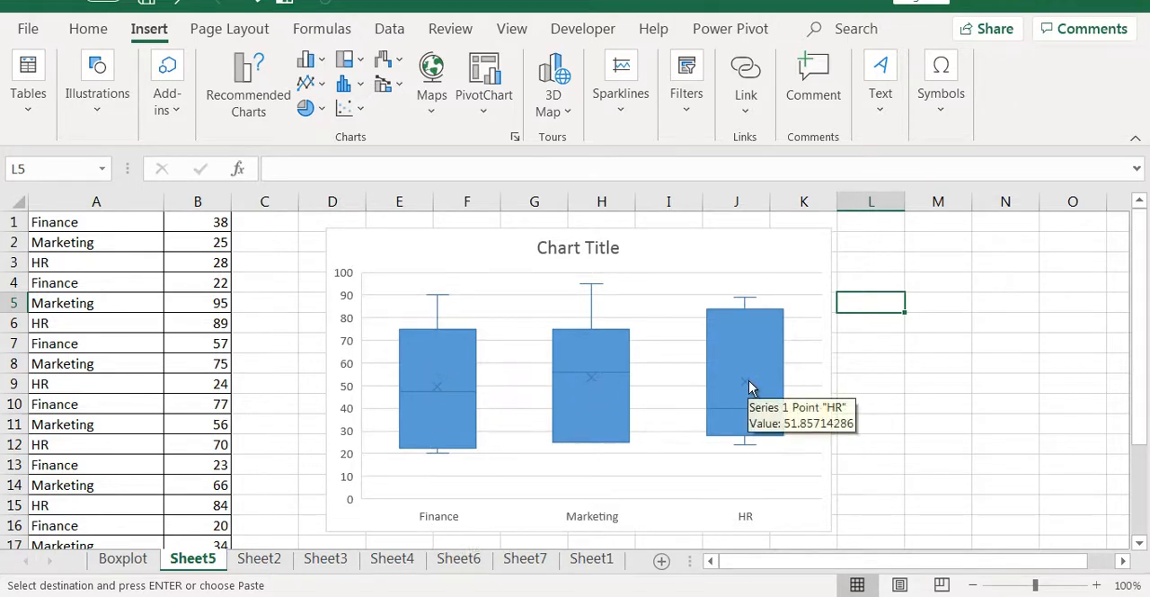
left_click(963, 404)
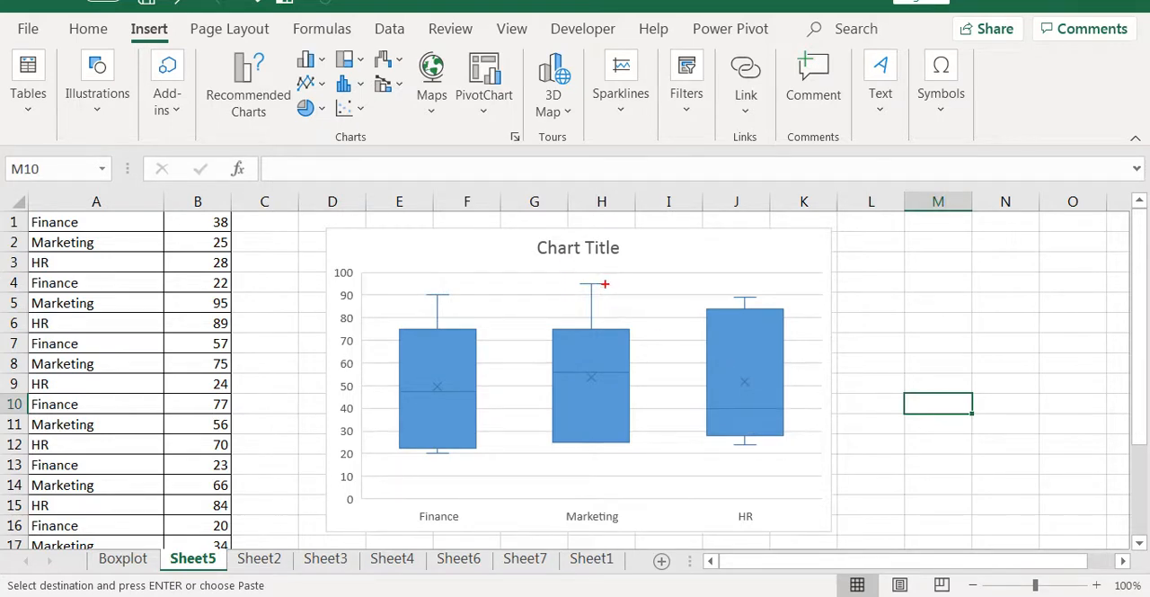
left_click_drag(604, 284, 614, 299)
key("Escape")
Try the dark chart style, and apply the grey gradient style with filled boxes to the box and whisker chart.
left_click(603, 353)
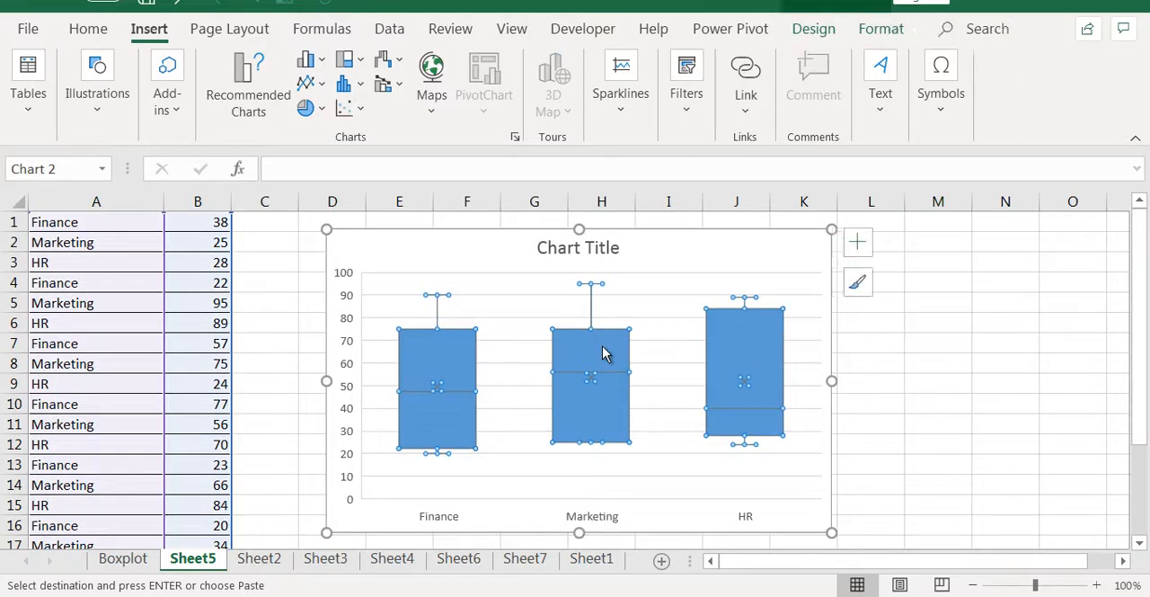
left_click(858, 250)
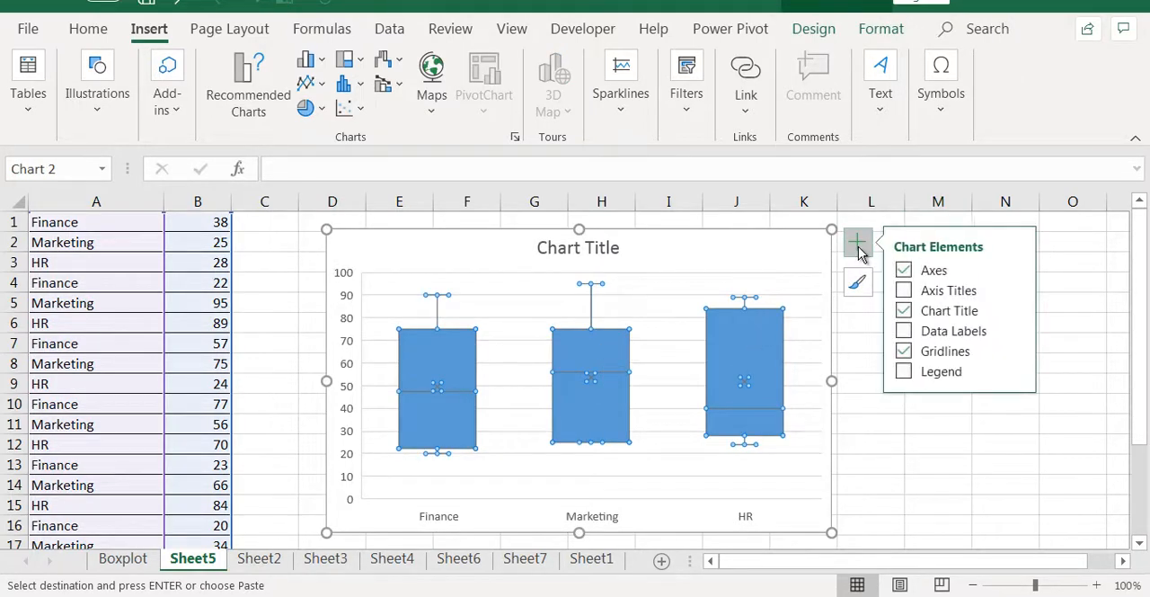
left_click(856, 285)
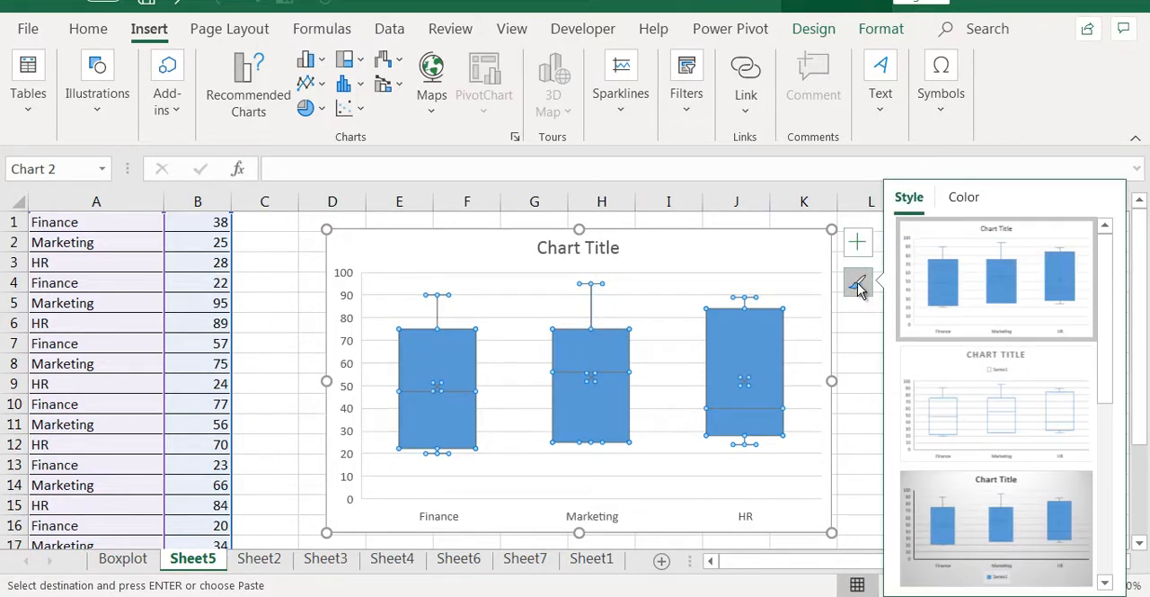
scroll(983, 318, "down", 3)
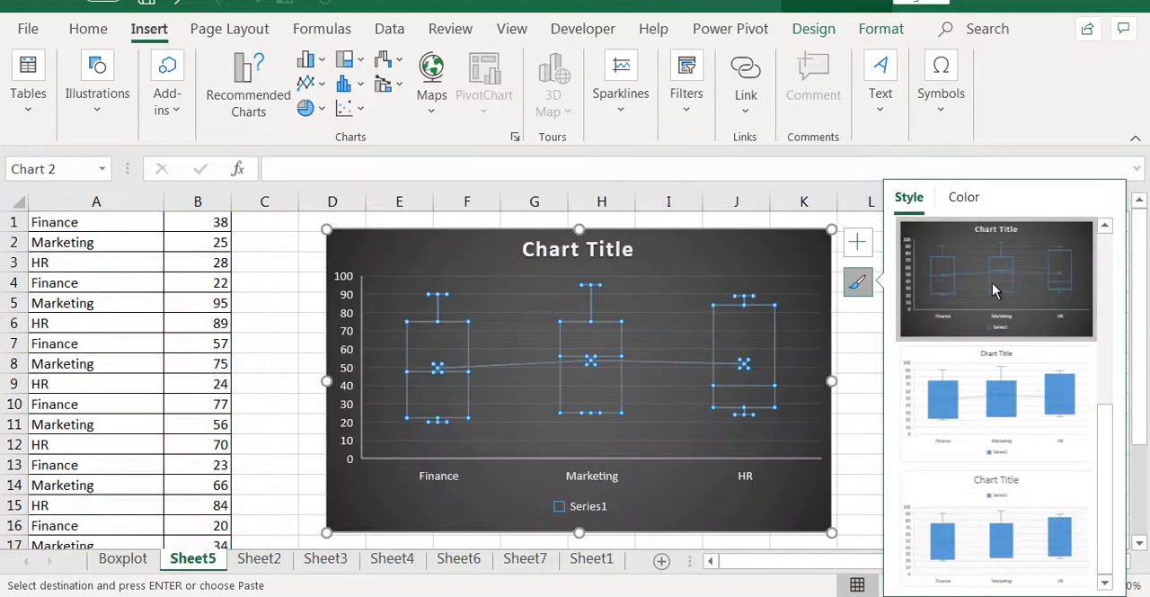
left_click(993, 283)
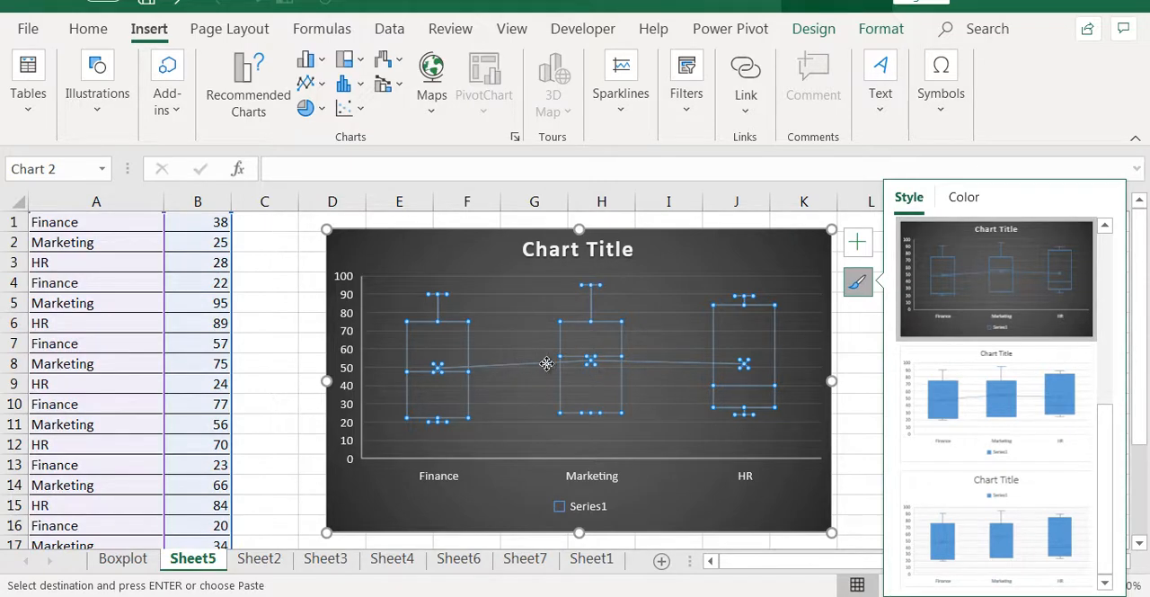
scroll(1106, 238, "up", 2)
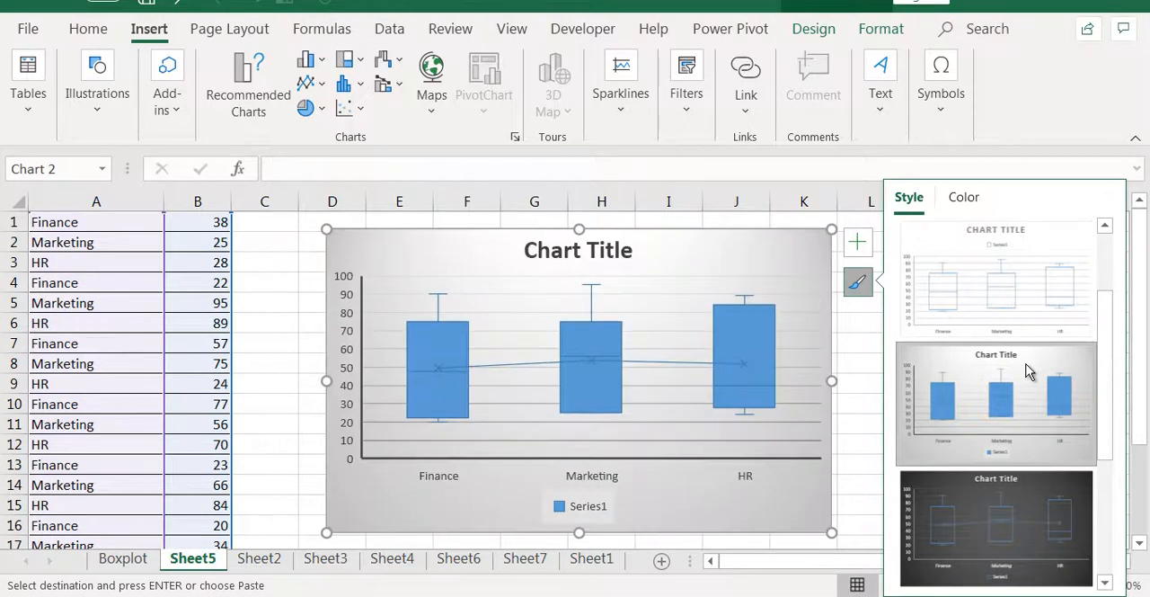
Recolour the chart with the monochromatic green palette that runs from light to dark.
left_click(979, 197)
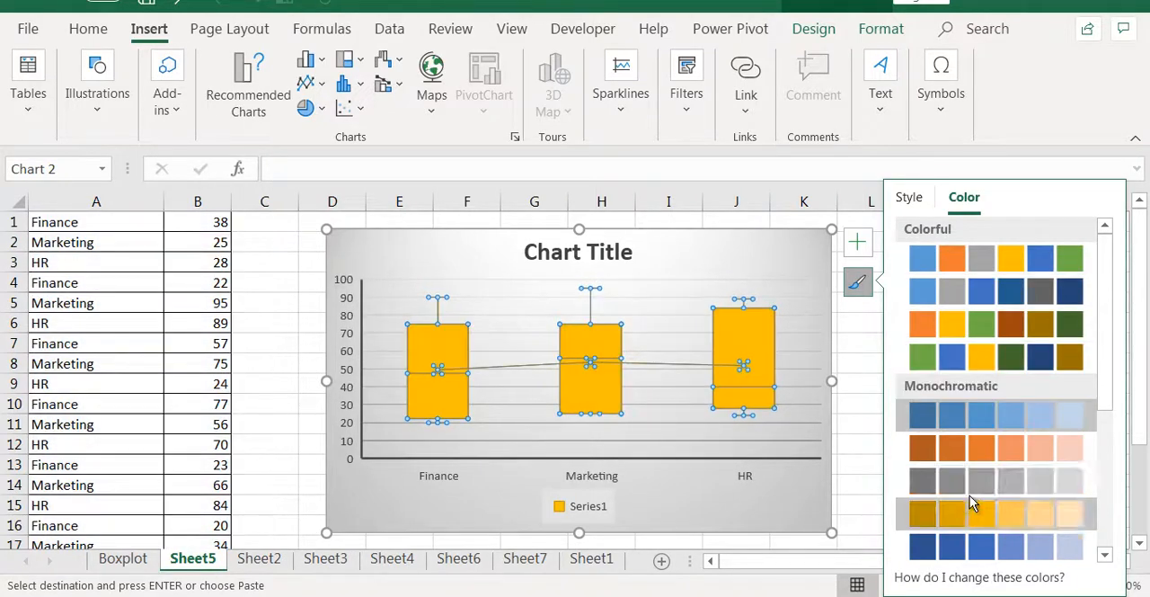
scroll(988, 517, "down", 3)
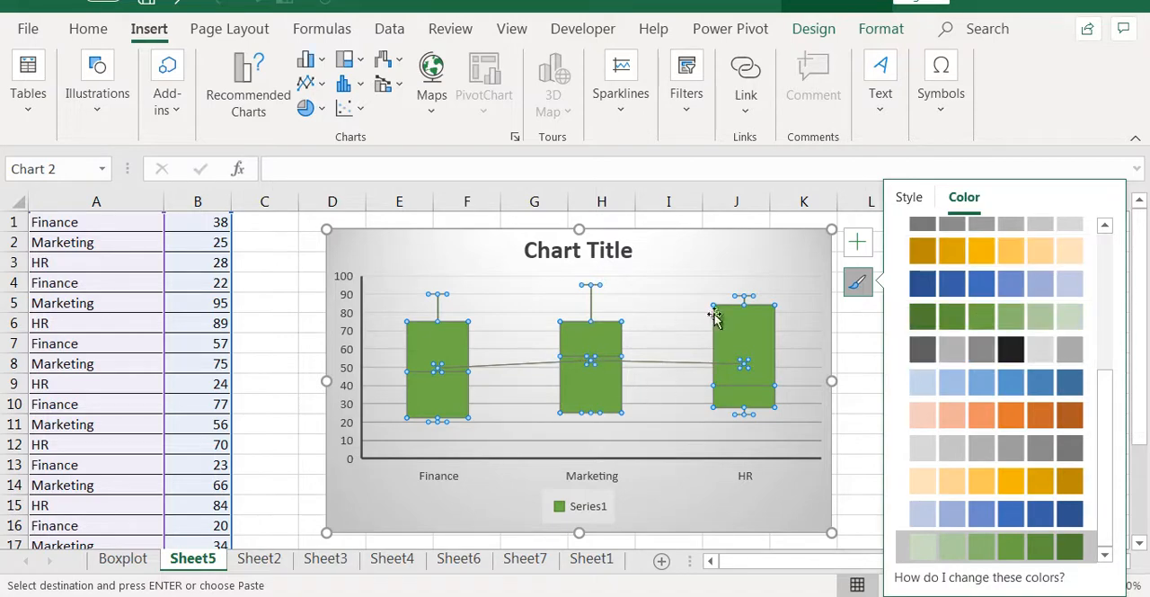
left_click(910, 200)
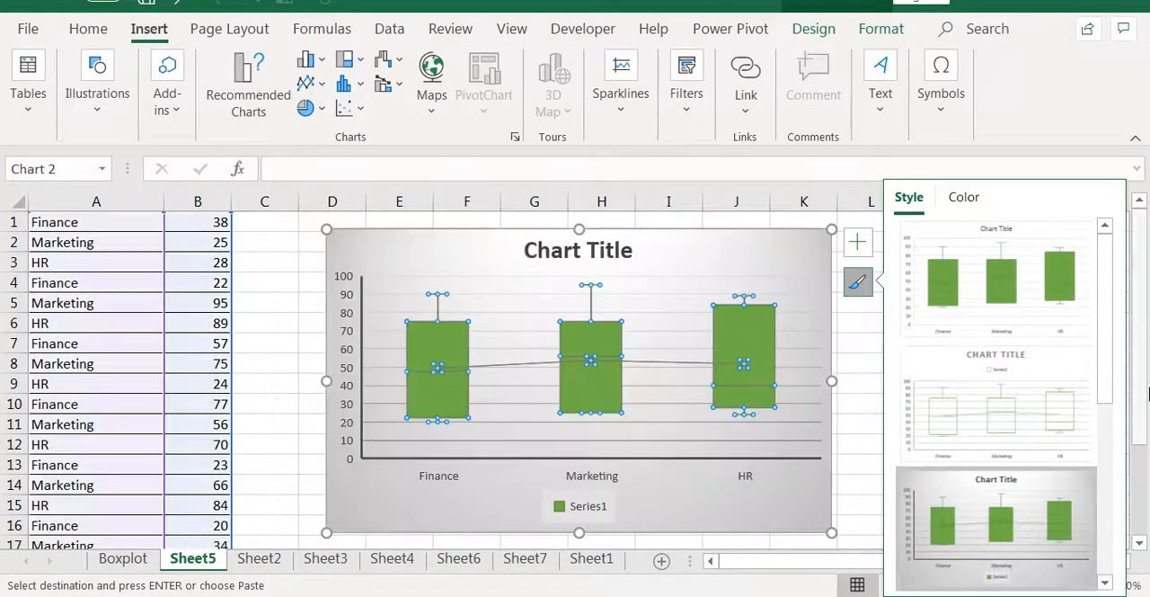
left_click_drag(1111, 367, 1109, 446)
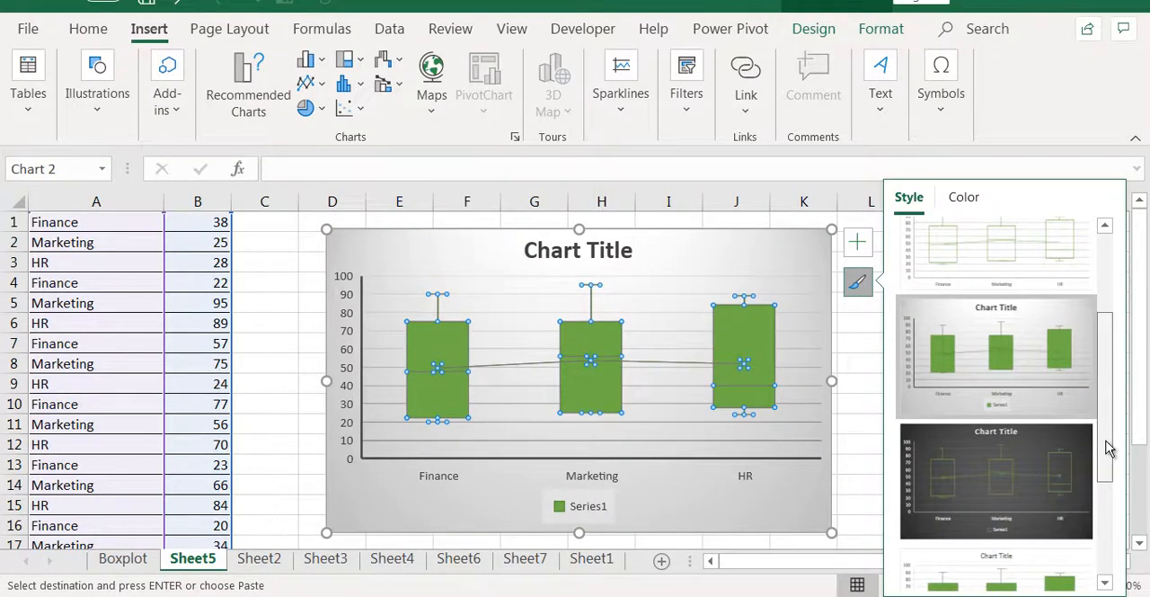
Review the formatting options of the chart's legend, major gridlines and chart area without changing them.
left_click(575, 508)
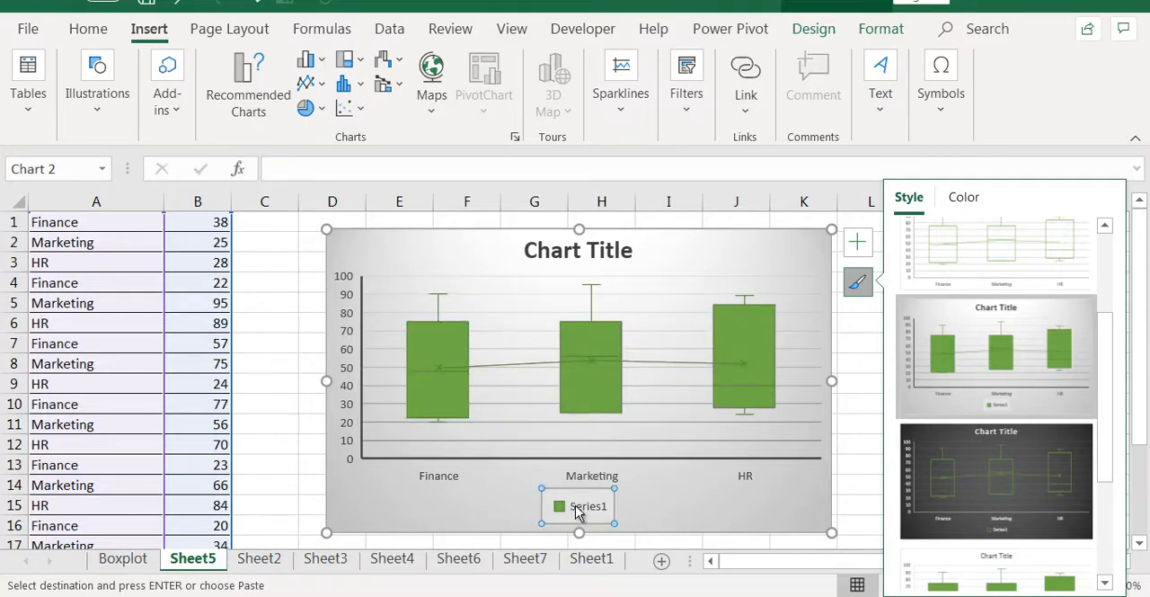
right_click(575, 509)
left_click(635, 485)
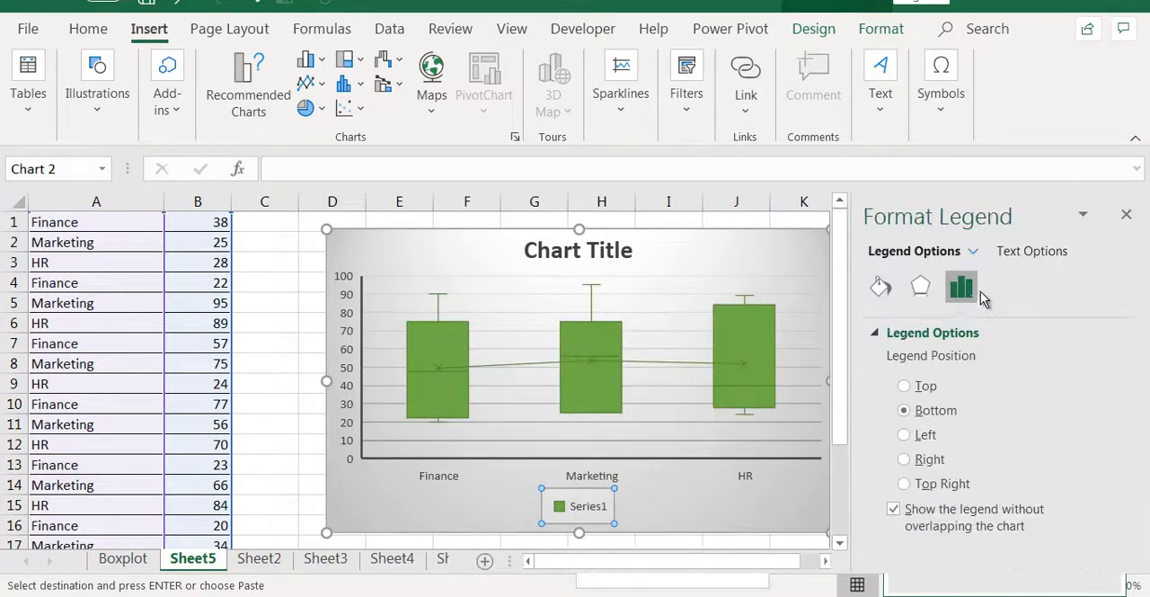
left_click(1032, 253)
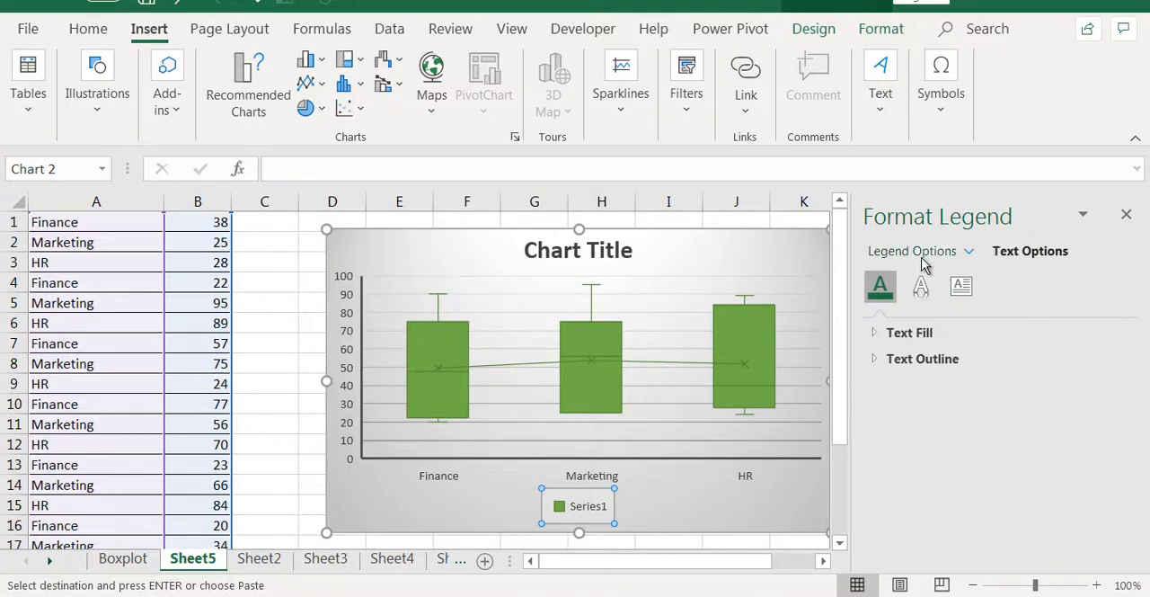
left_click(676, 325)
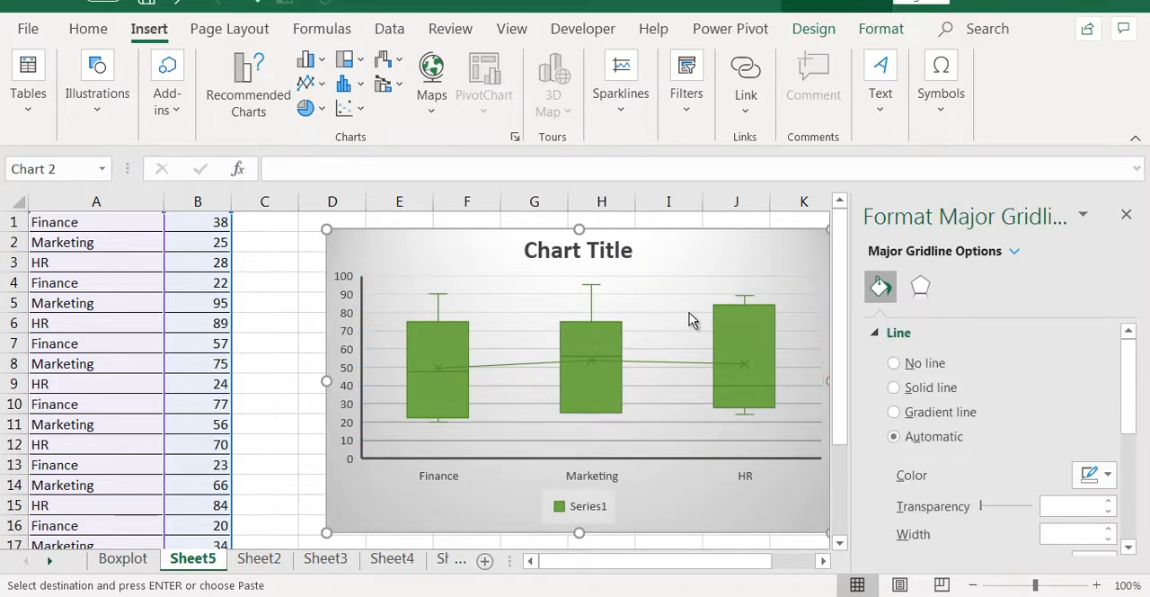
left_click(688, 319)
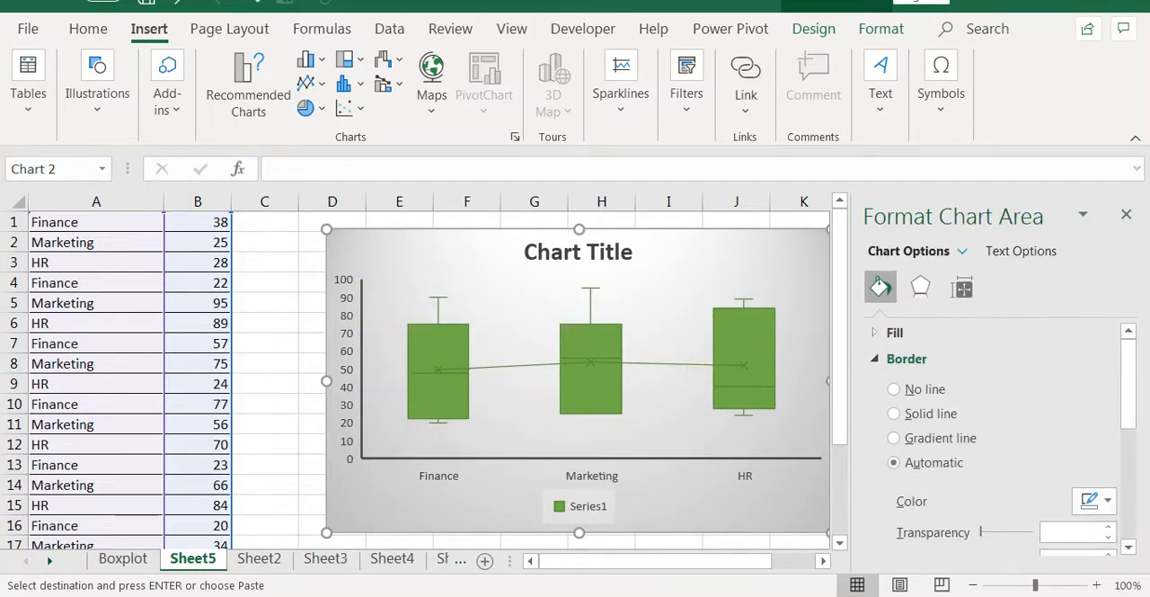
left_click(1126, 214)
left_click(982, 339)
Open Sheet4 and look over its College A, College B and College C columns.
left_click(259, 558)
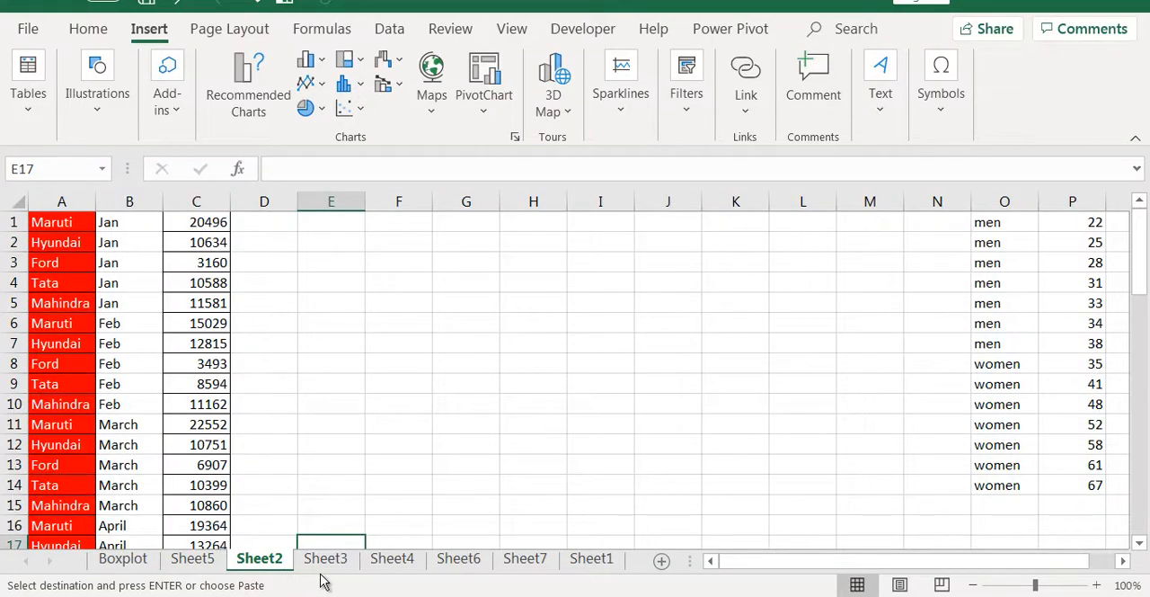
left_click(326, 562)
left_click(392, 562)
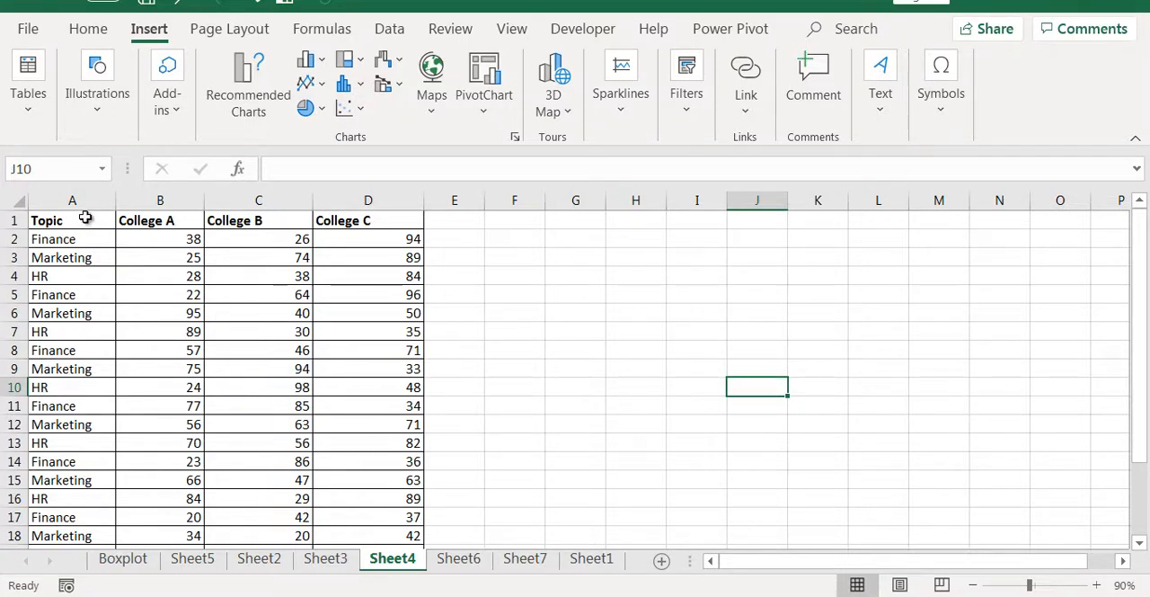
left_click(142, 220)
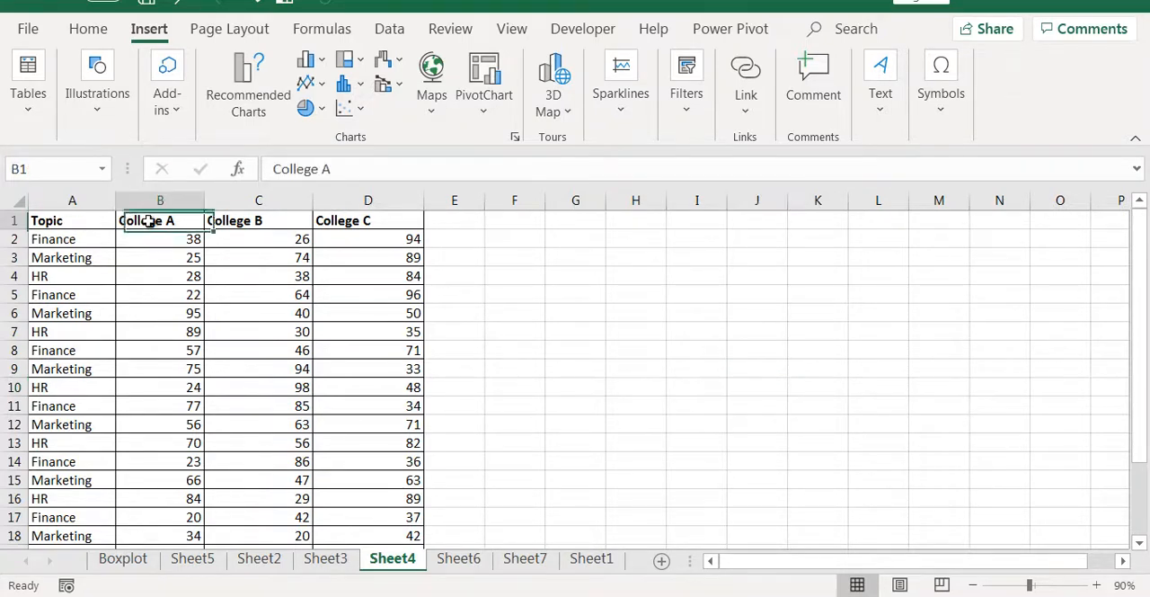
left_click(257, 221)
left_click(385, 227)
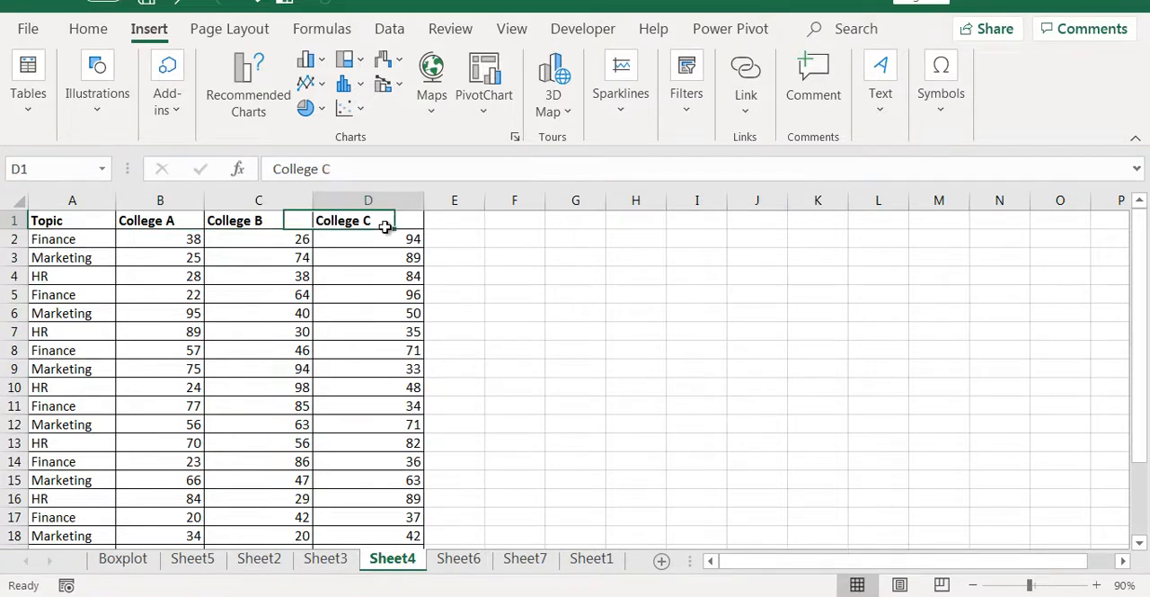
Examine the college columns on Sheet4 and check how far down the data rows extend.
left_click(165, 197)
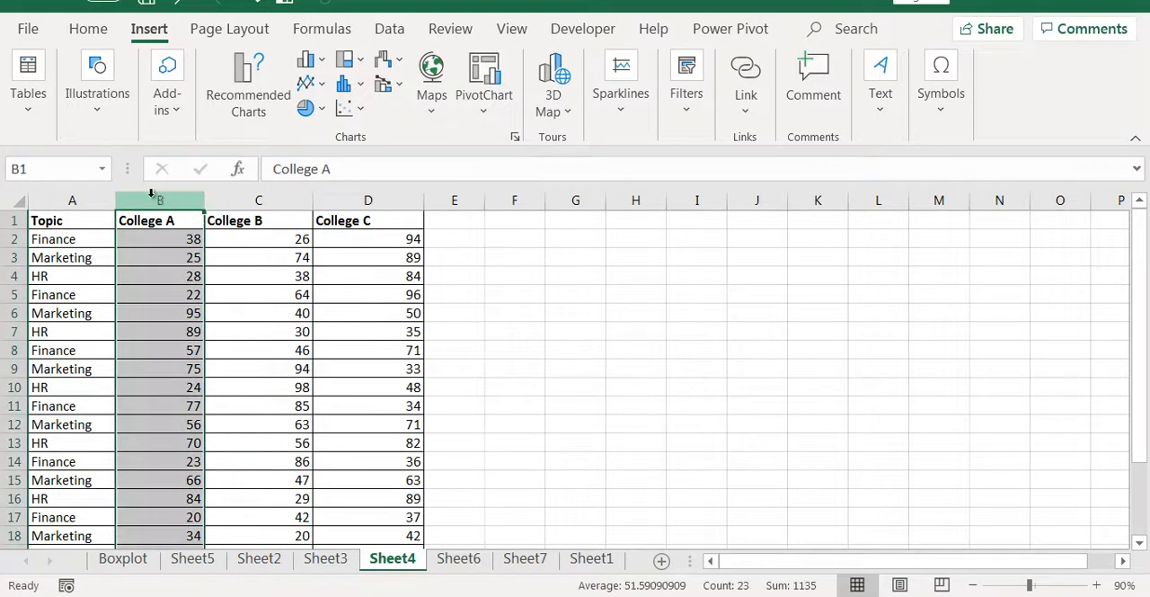
left_click_drag(31, 237, 249, 195)
left_click(538, 258)
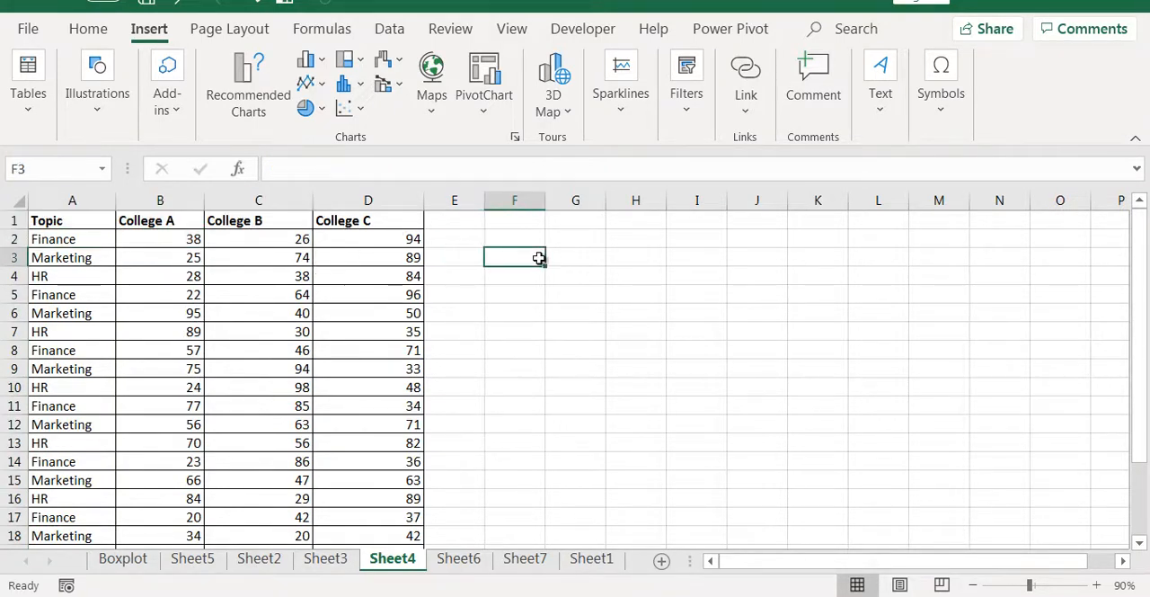
scroll(441, 471, "down", 5)
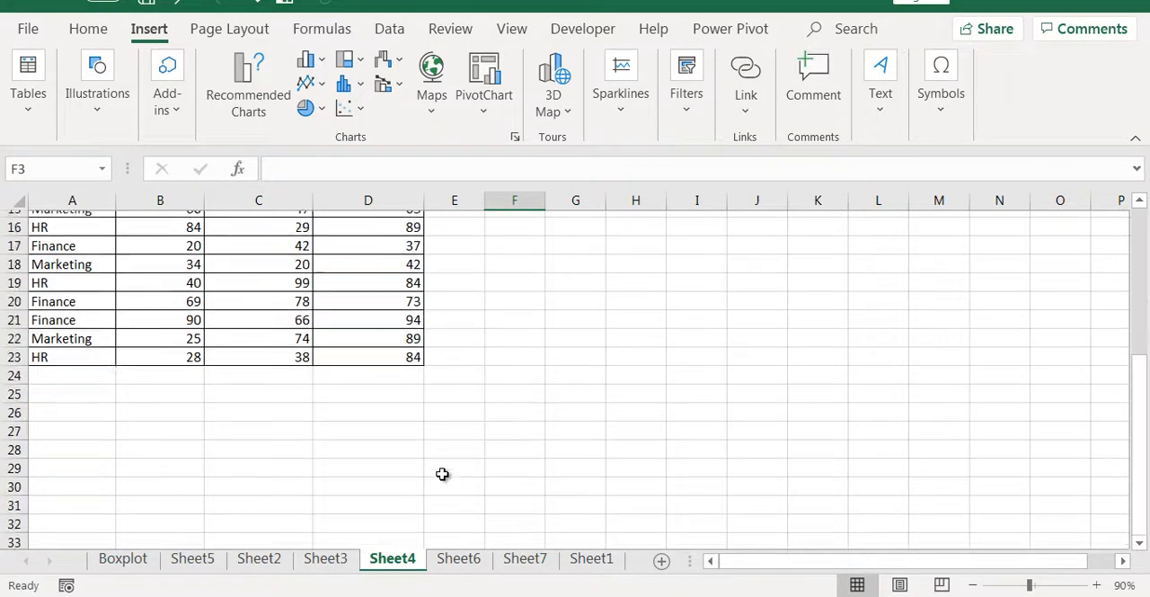
scroll(442, 462, "up", 5)
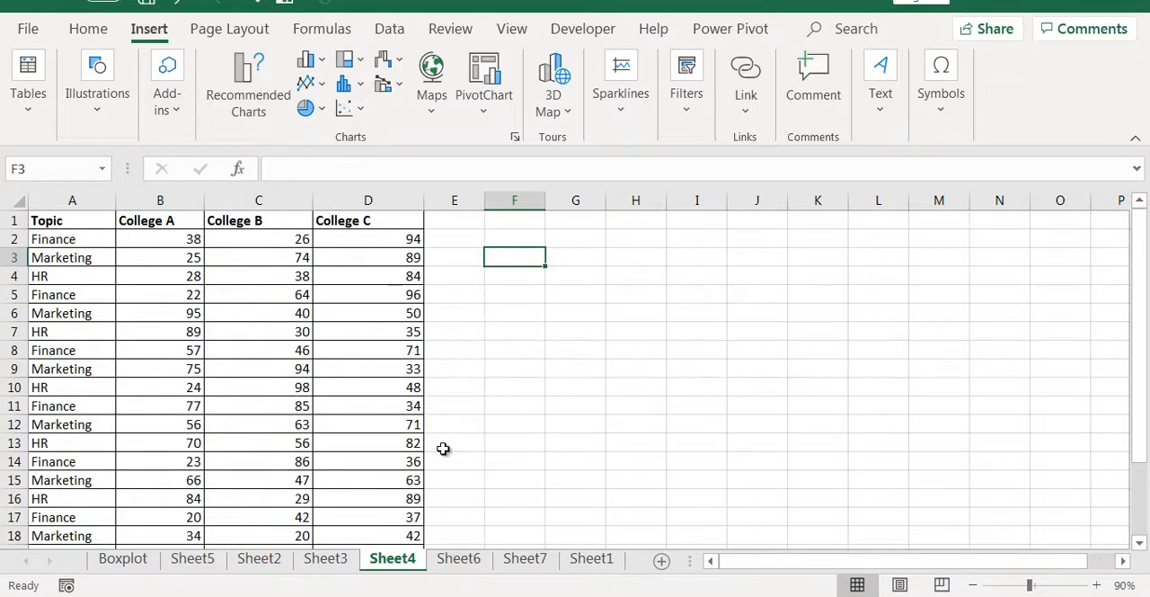
Insert a box and whisker chart from the whole table A1:D23 and place it beside the data, clear of the College C column.
left_click_drag(55, 220, 398, 494)
scroll(341, 257, "up", 3)
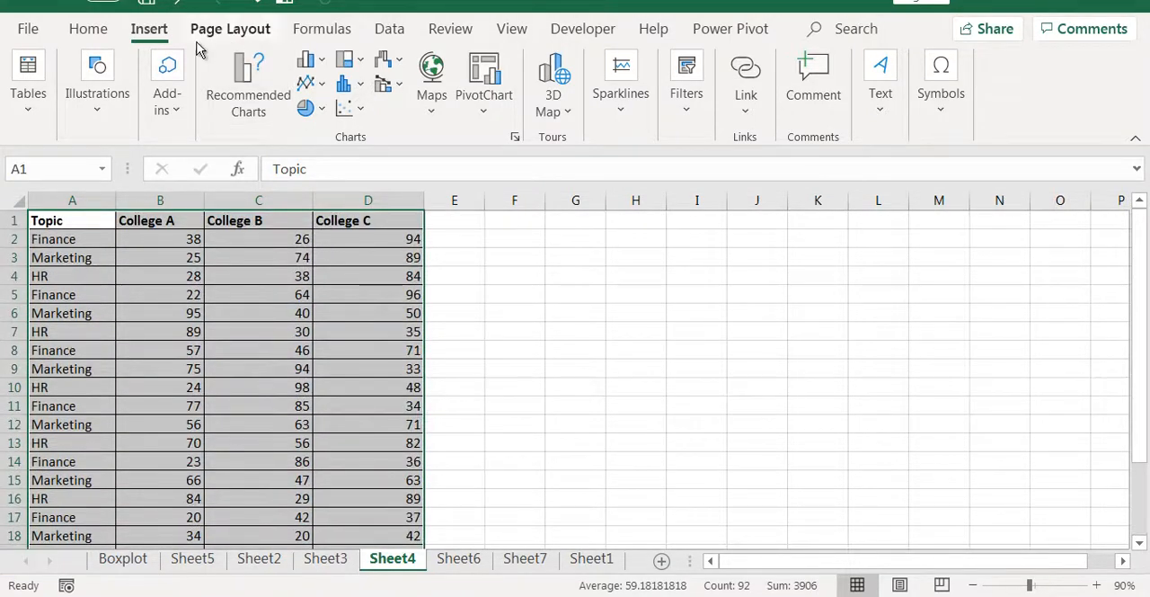
left_click(347, 83)
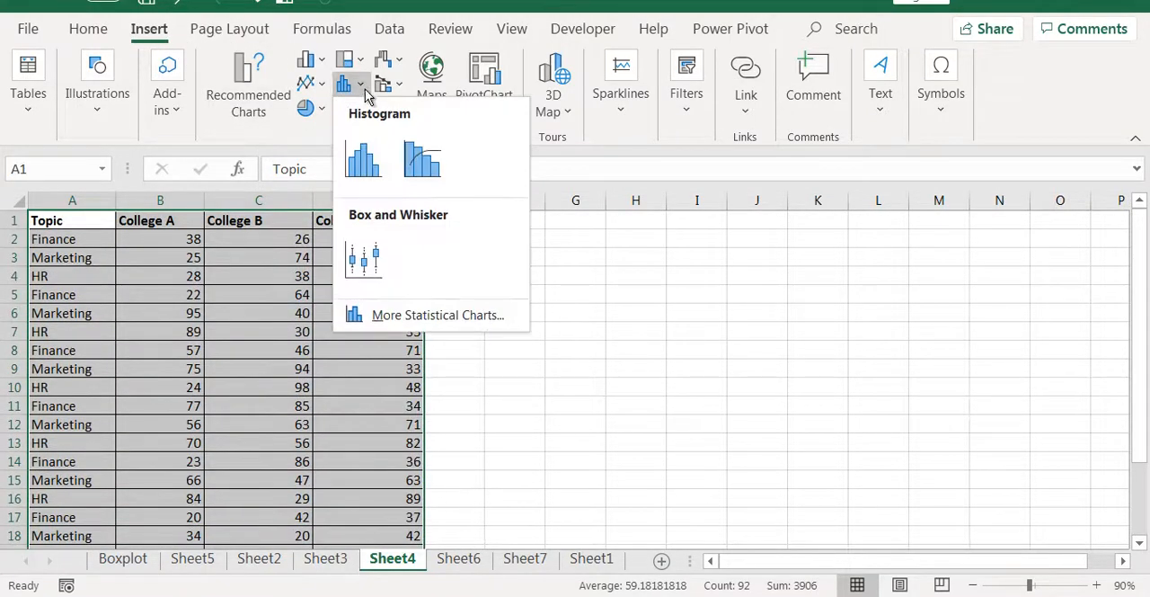
left_click(381, 250)
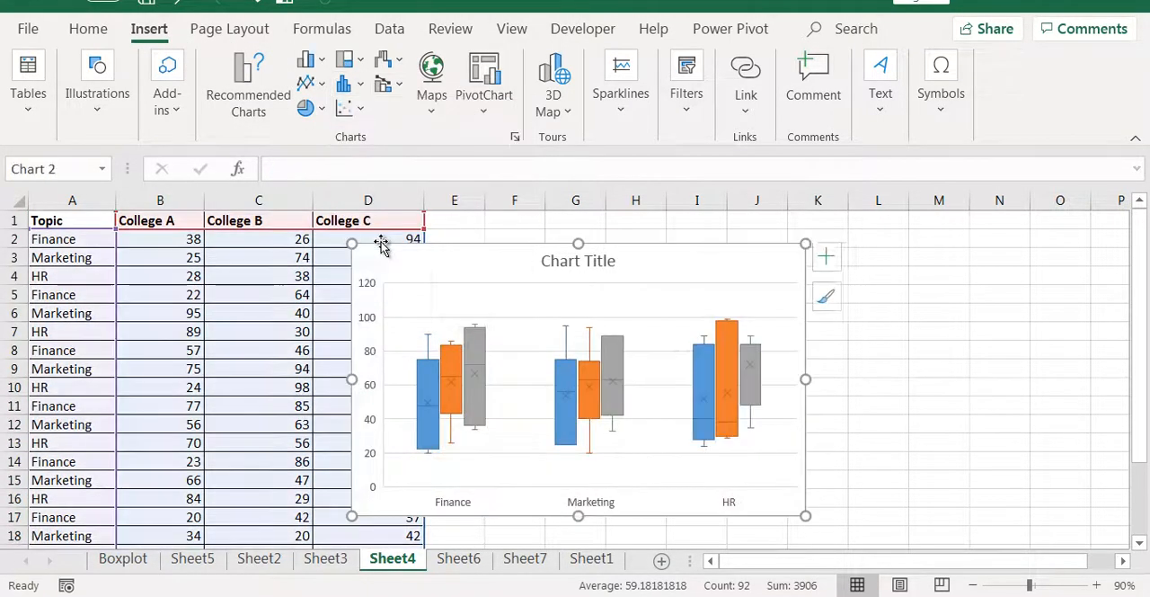
left_click(1041, 337)
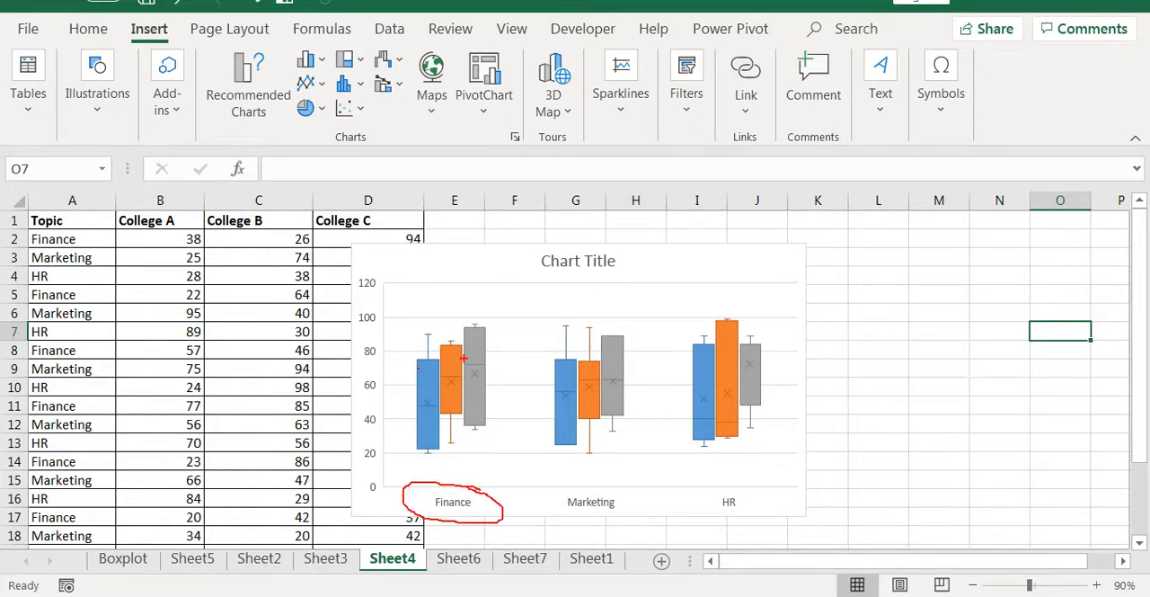
left_click_drag(778, 264, 853, 239)
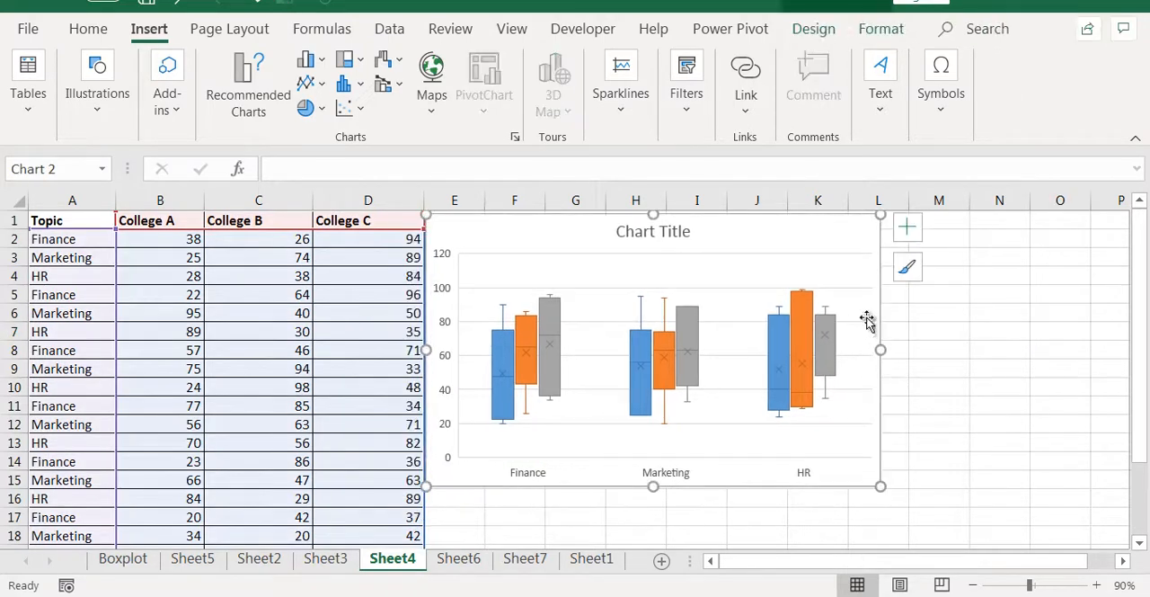
Add a legend for the three colleges at the top of the chart.
left_click(814, 29)
left_click(69, 115)
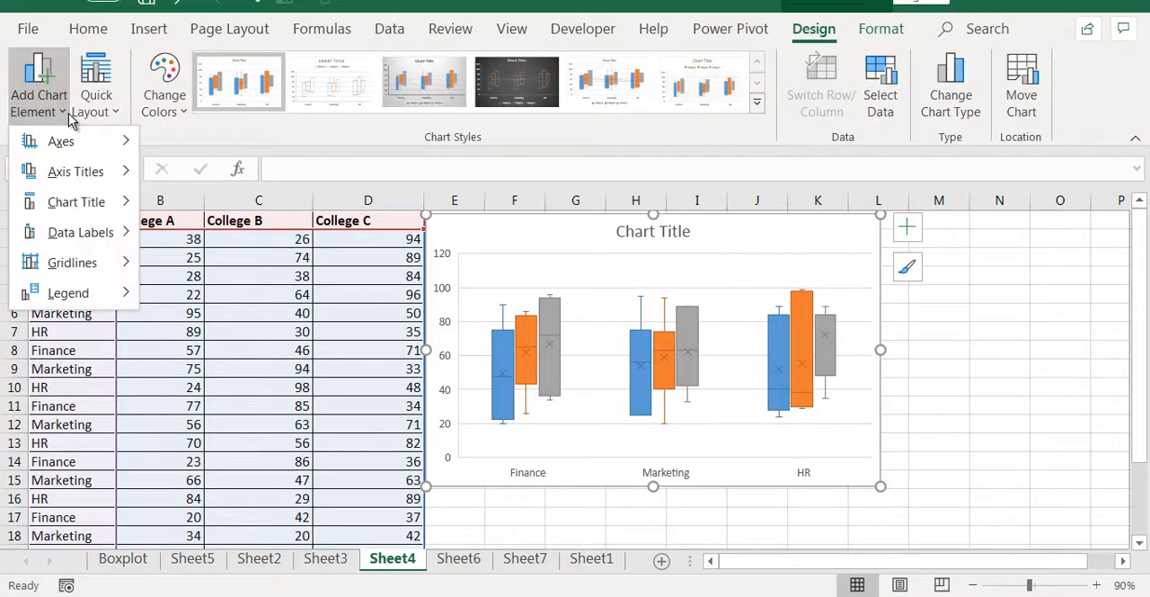
mouse_move(97, 293)
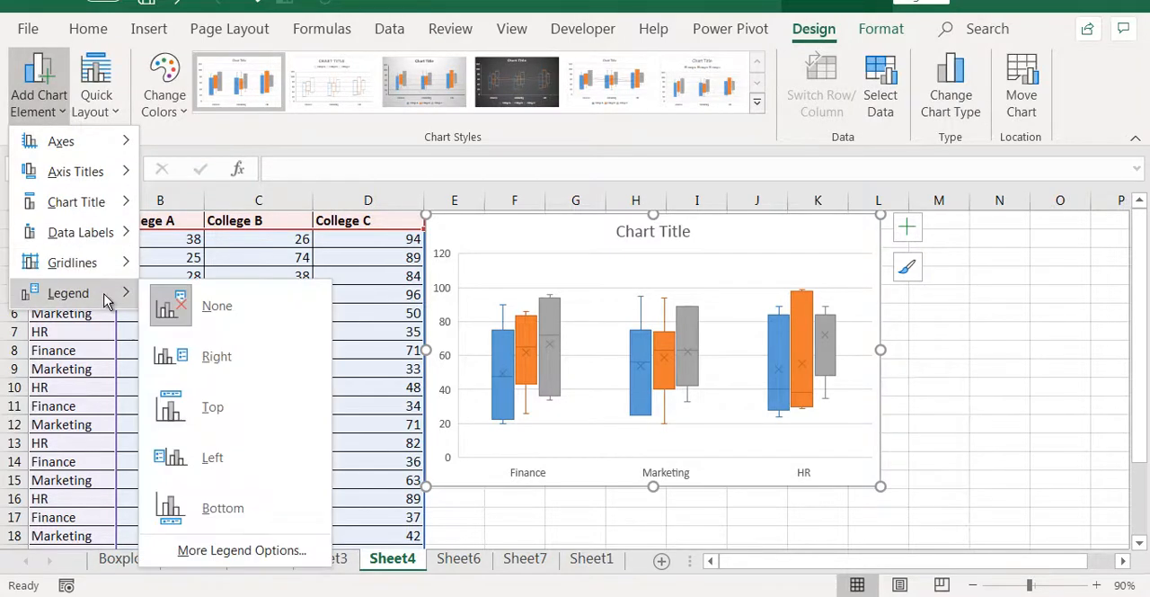
left_click(214, 409)
left_click(998, 387)
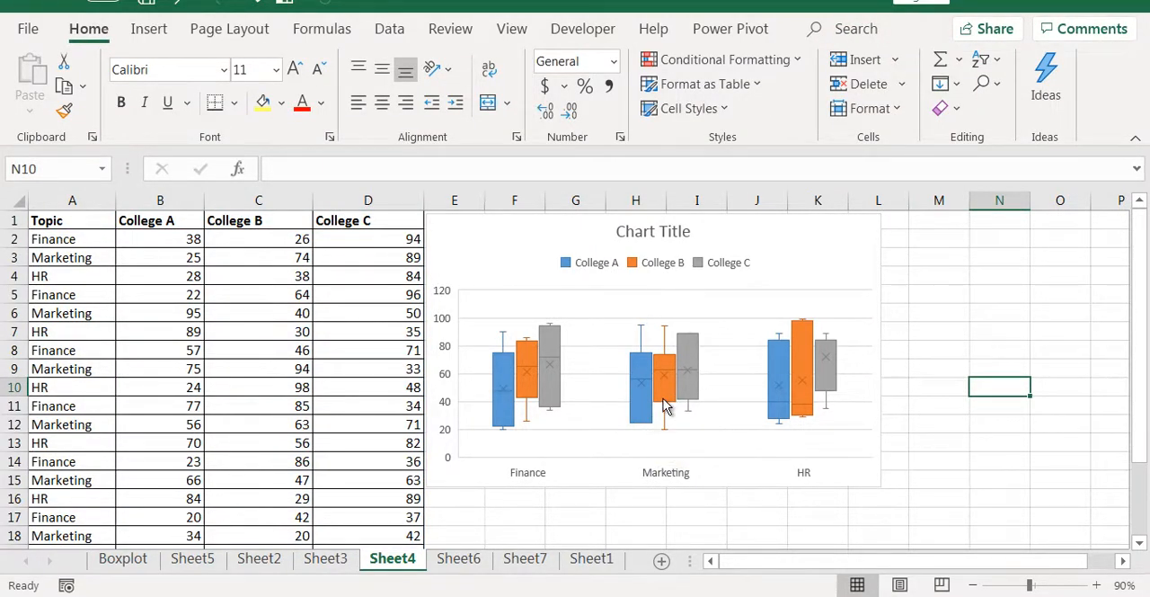
Recolour the chart with the colourful palette that starts with orange, yellow and green.
left_click(828, 260)
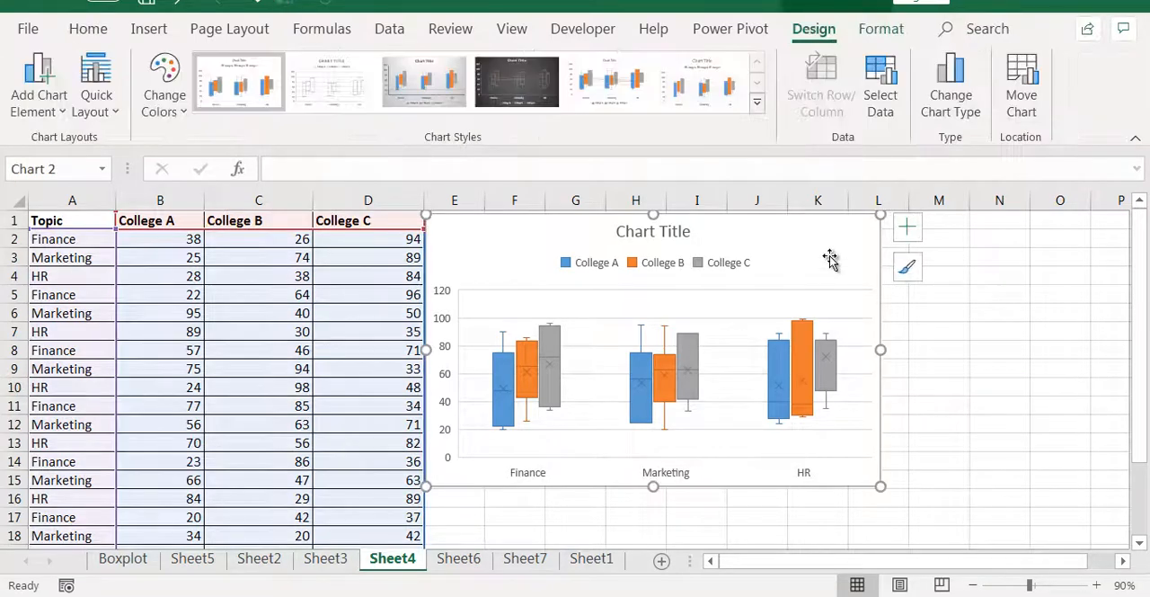
left_click(913, 235)
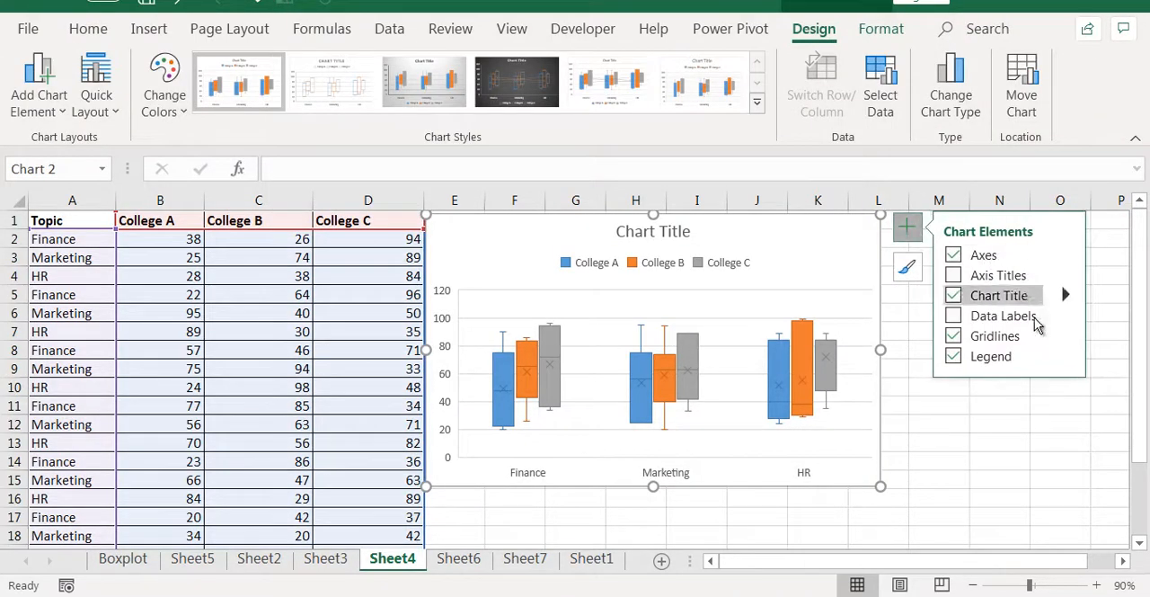
left_click(908, 265)
left_click(249, 197)
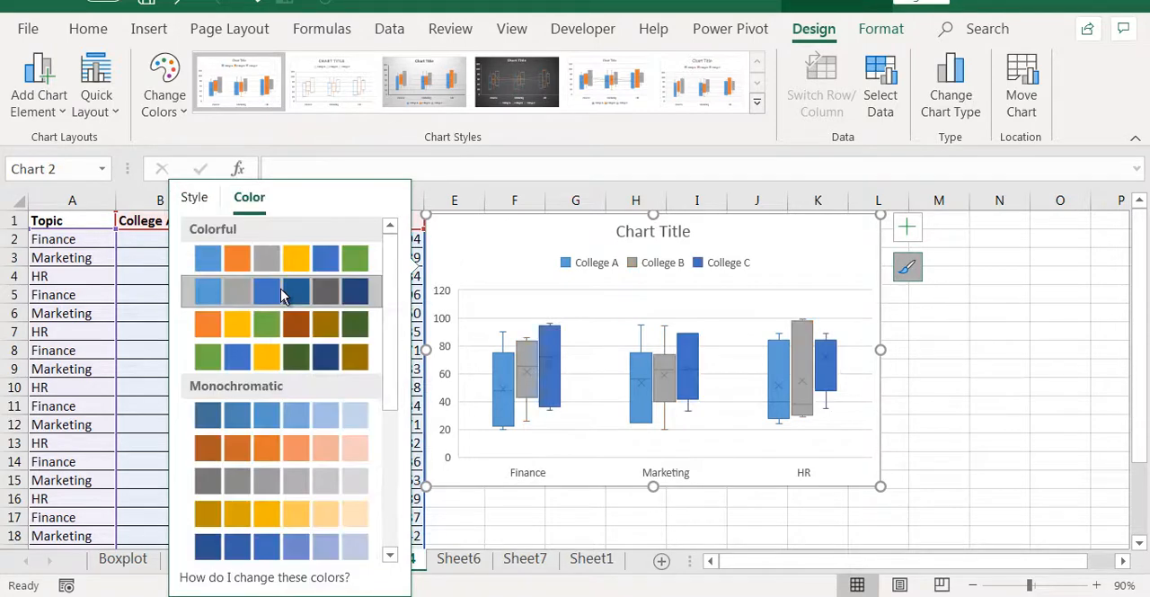
left_click(267, 334)
left_click(1012, 404)
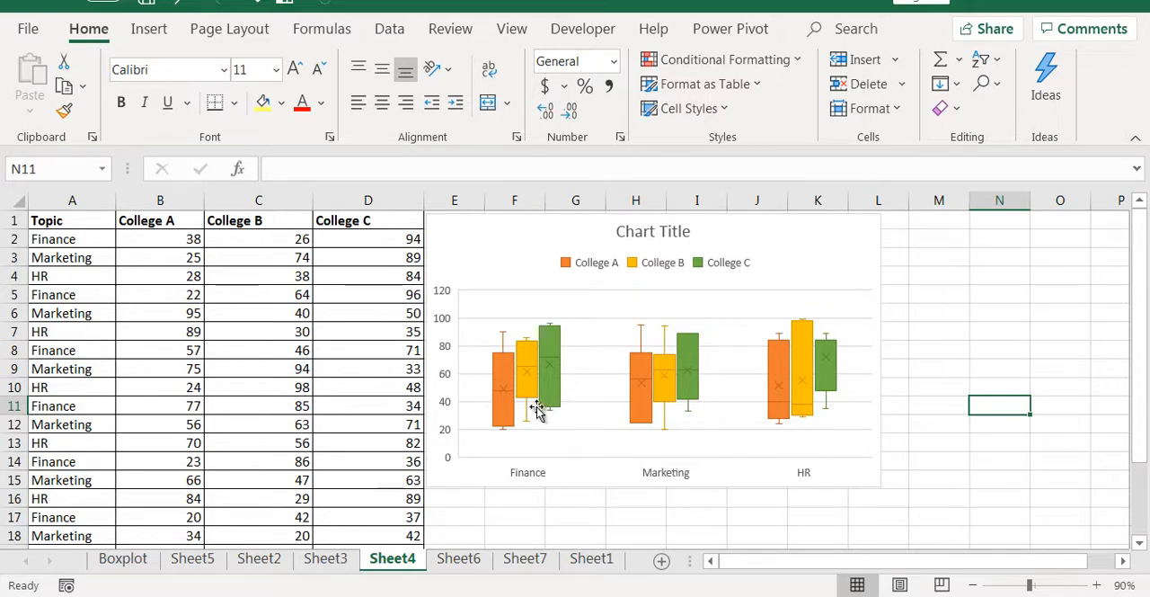
Highlight the College A, College B and College C series one by one to match their boxes with the legend.
left_click(585, 266)
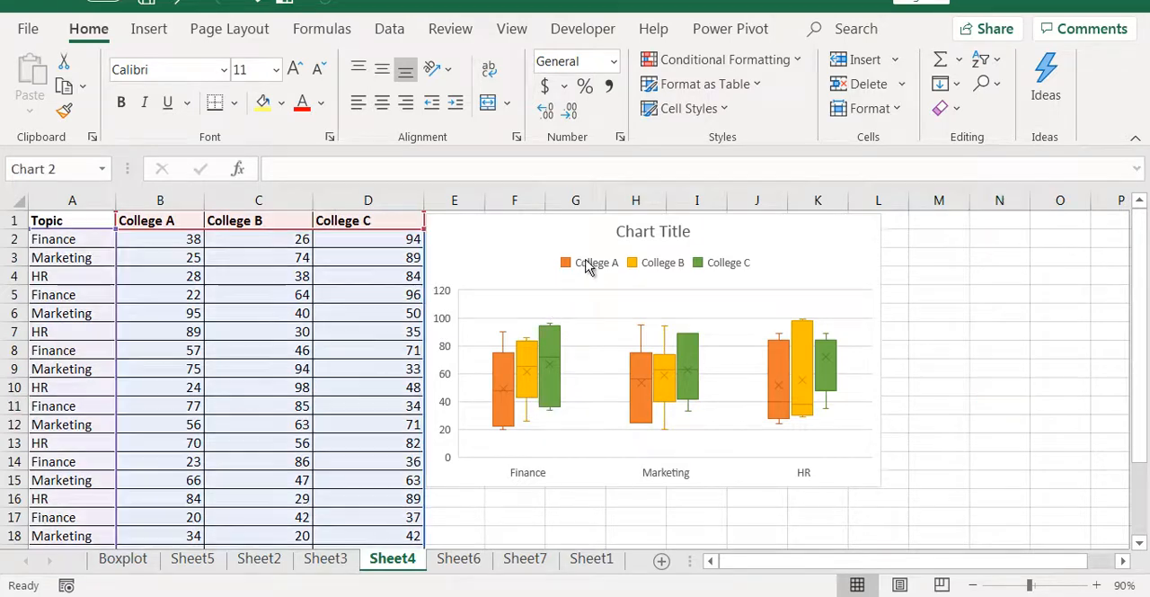
left_click(508, 382)
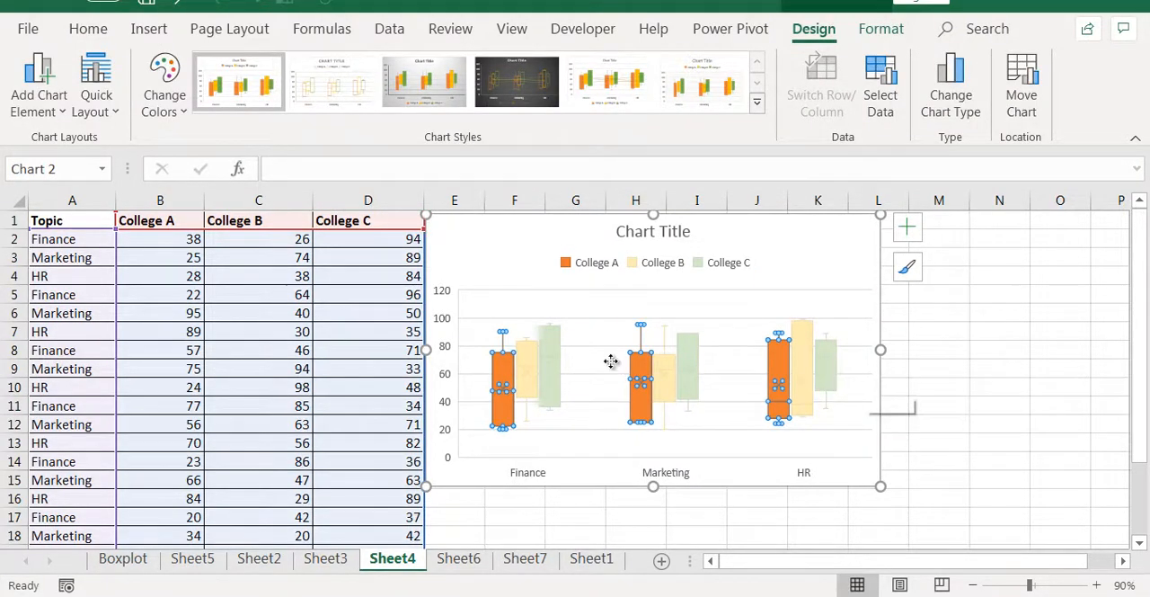
left_click(535, 366)
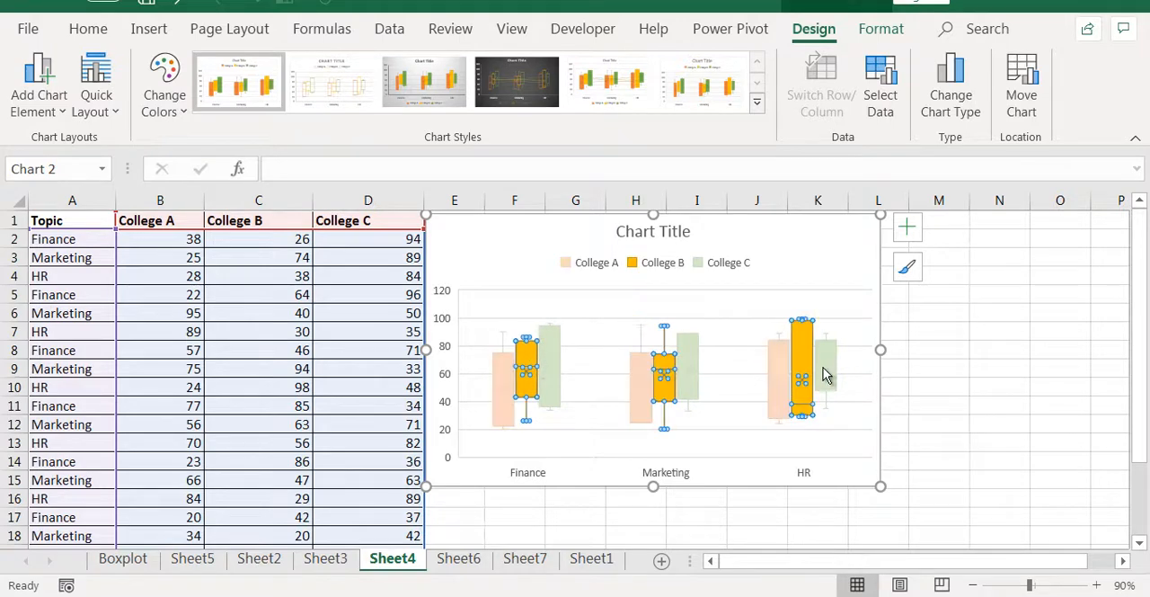
left_click(553, 362)
left_click(939, 367)
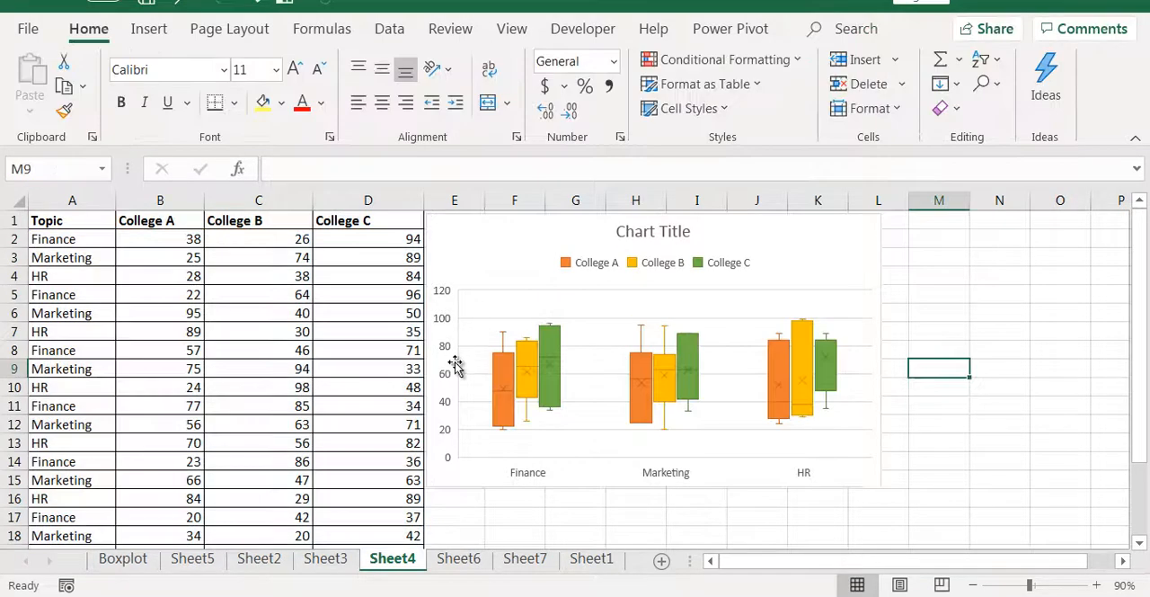
left_click(467, 381)
left_click(958, 411)
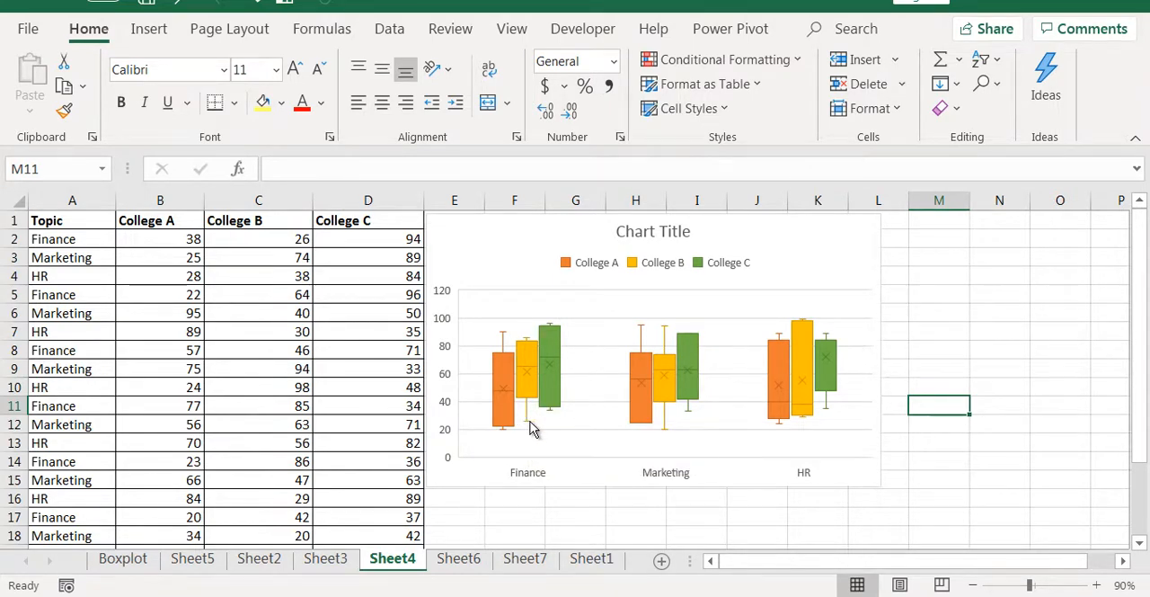
Inspect the whiskers and mean markers of the Finance boxes for each college, and locate the first Finance row in the table.
mouse_move(528, 429)
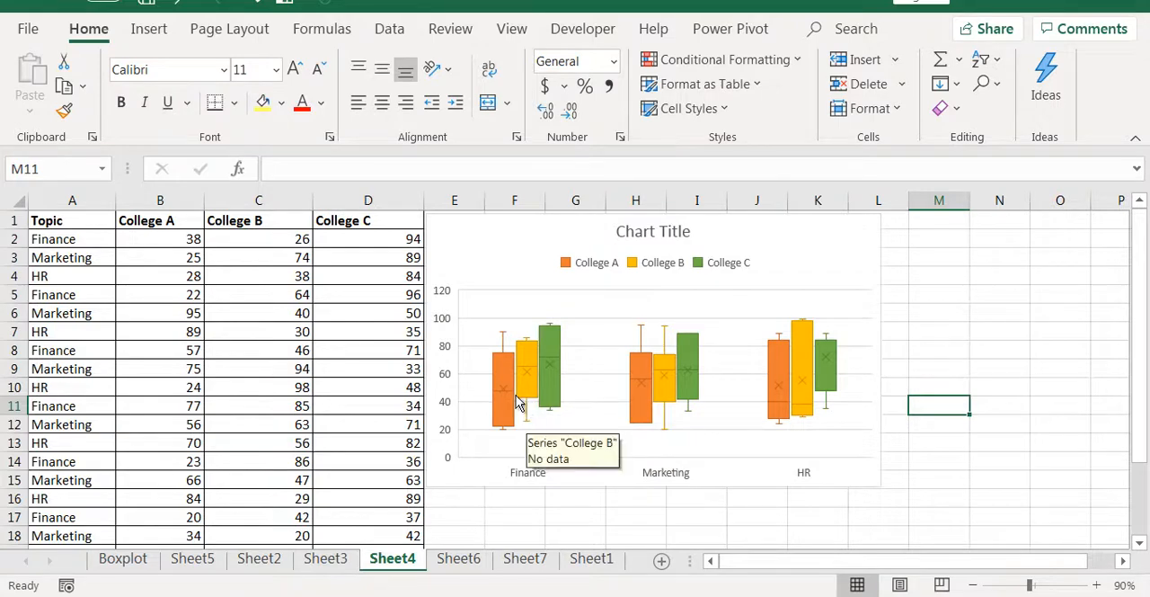
mouse_move(502, 368)
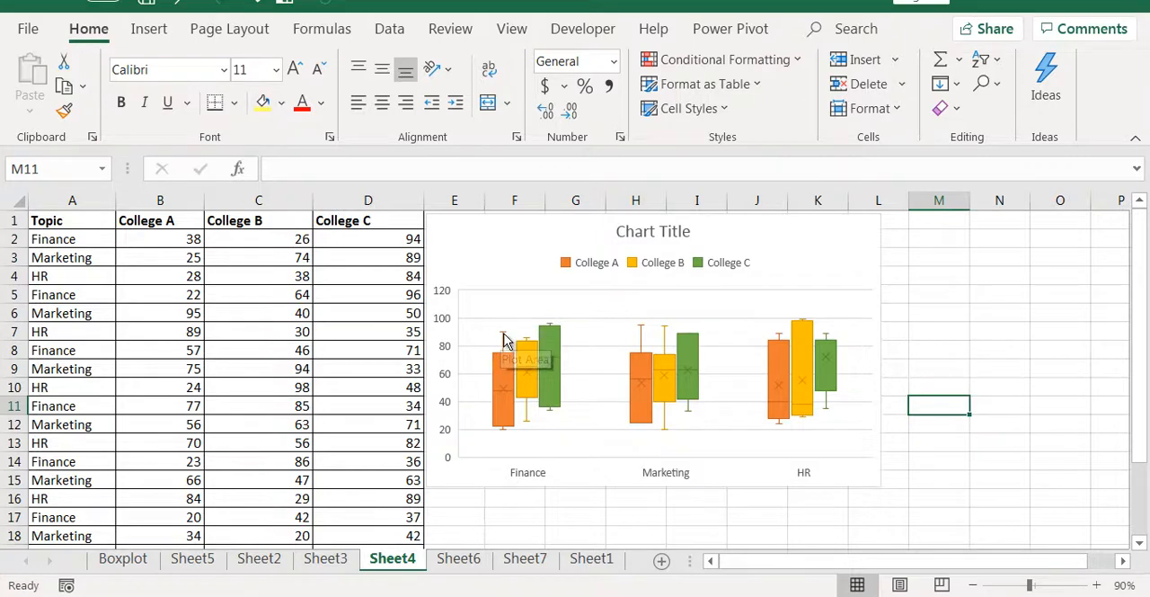
mouse_move(504, 338)
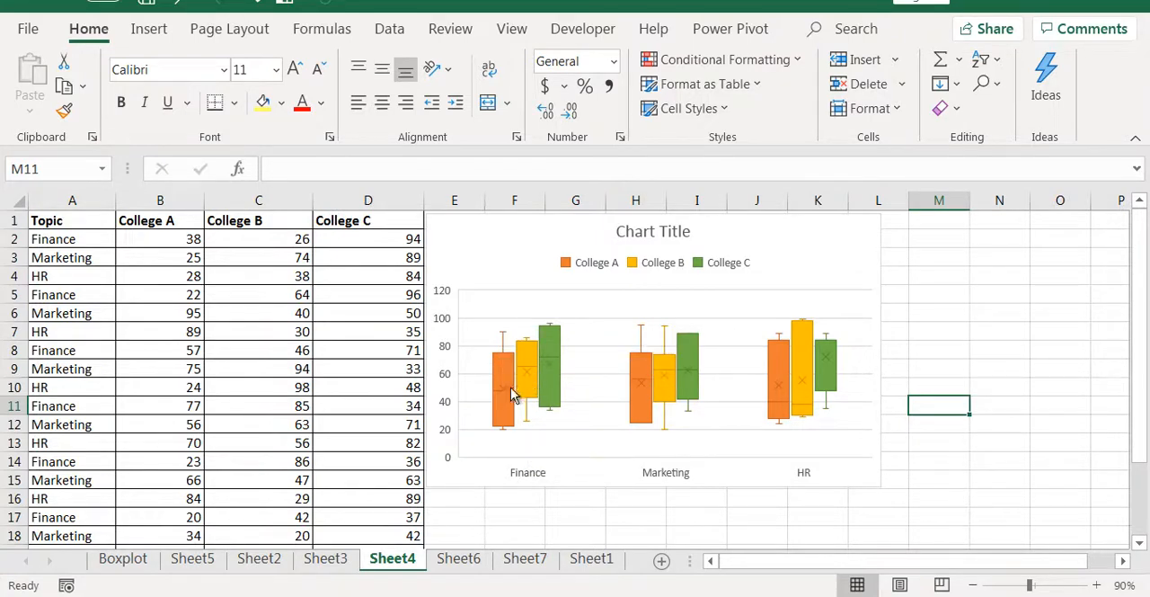
mouse_move(553, 371)
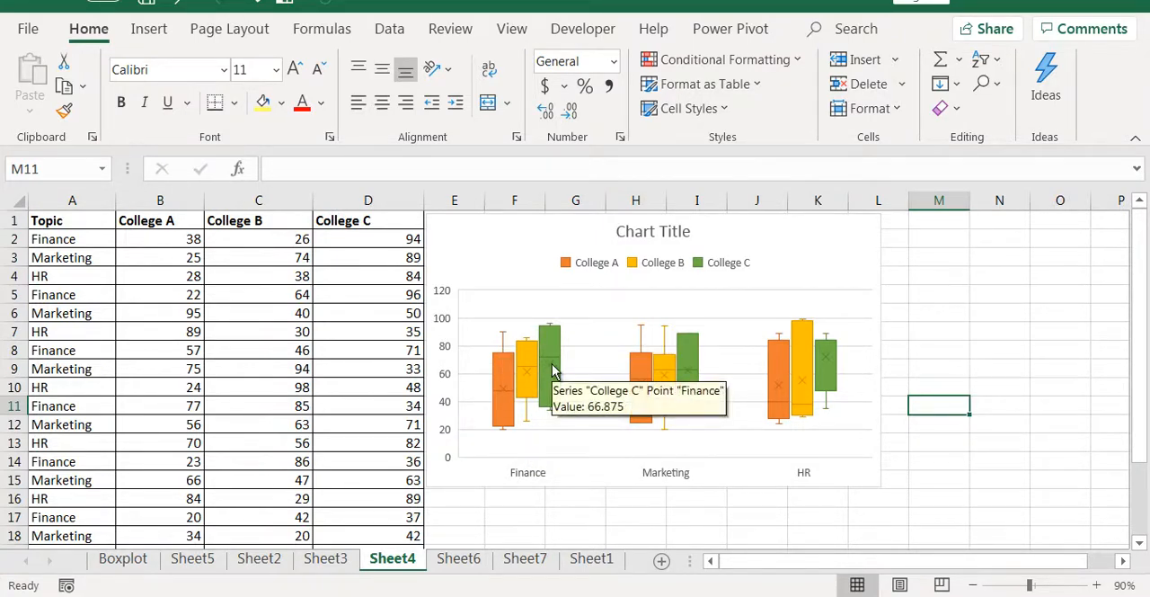
mouse_move(513, 386)
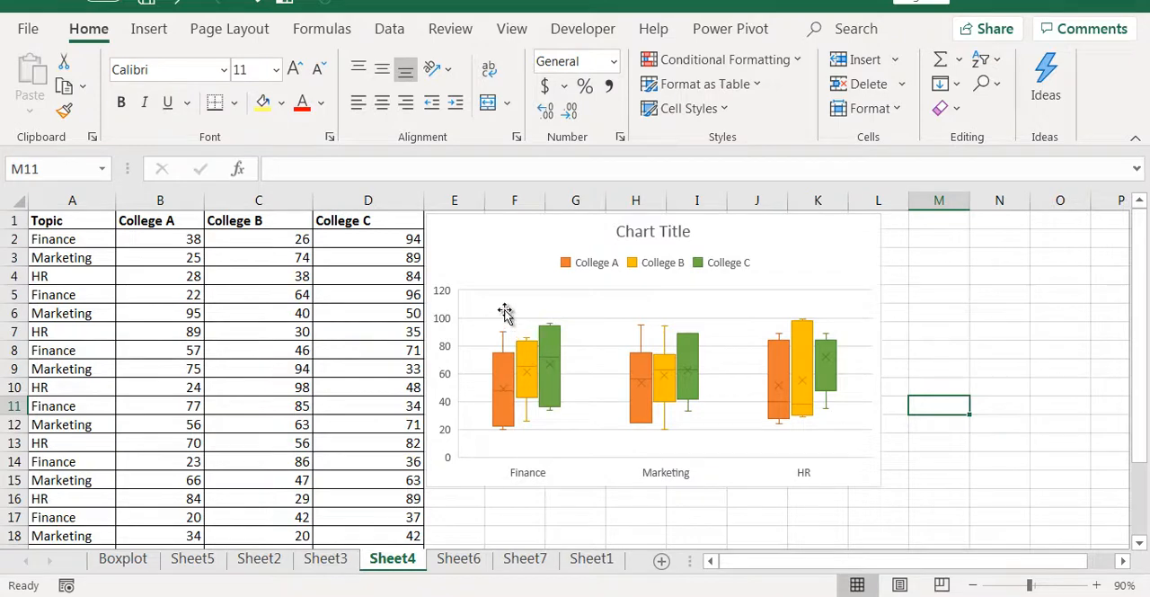
left_click(103, 239)
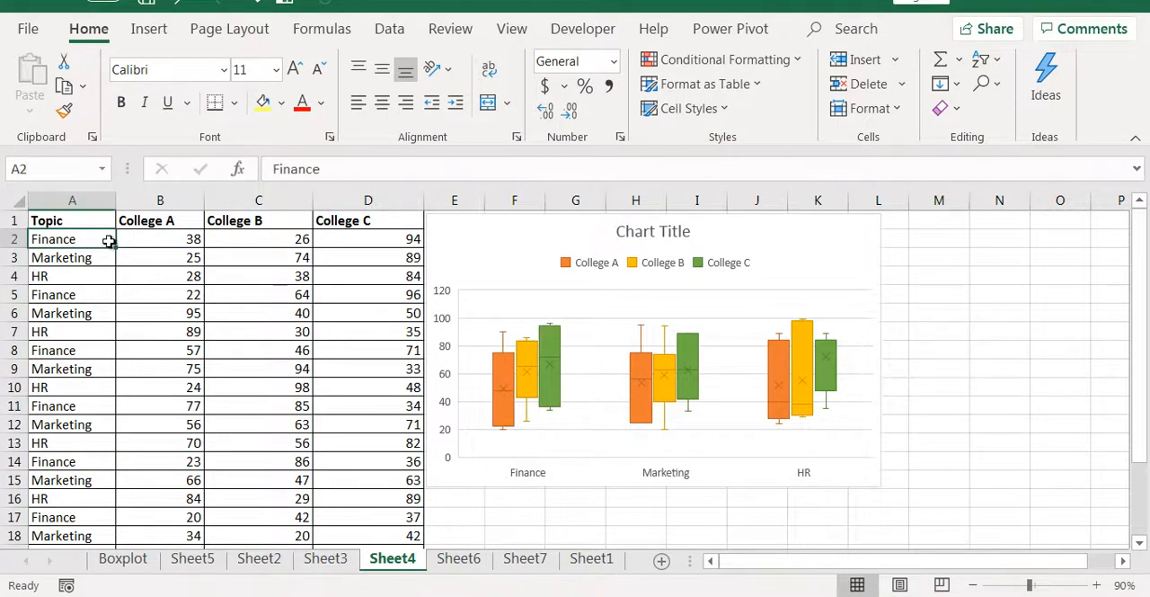